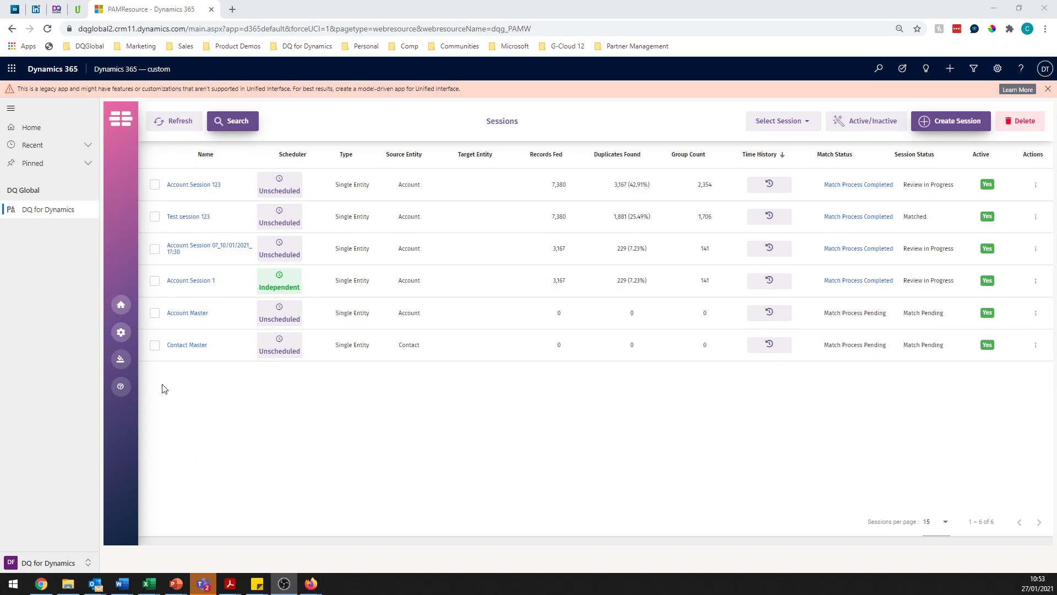
Step: Open the Master Record Rules settings for the Account entity
click(122, 332)
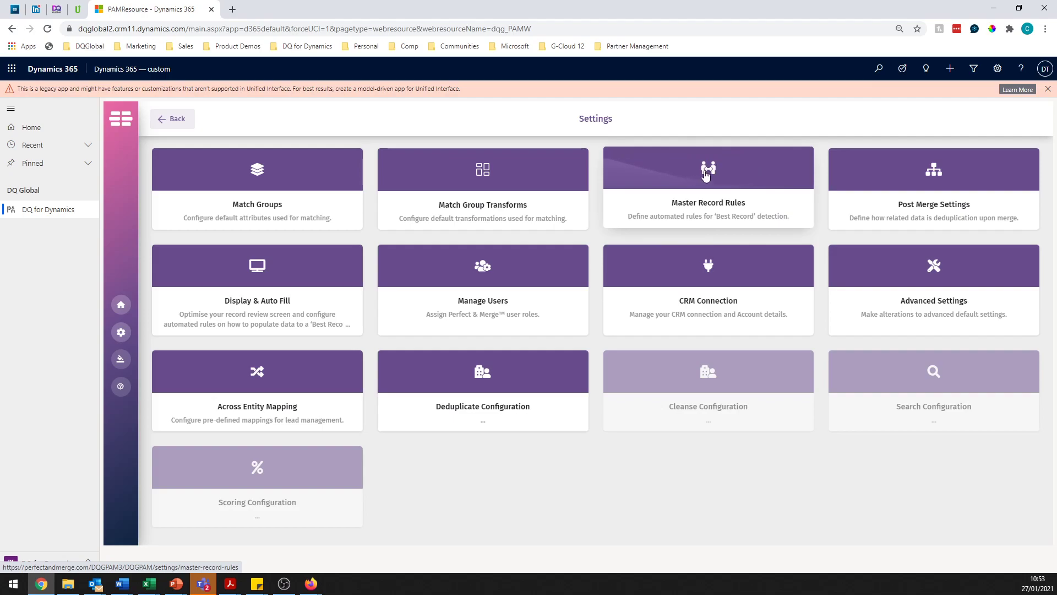
click(710, 212)
click(349, 202)
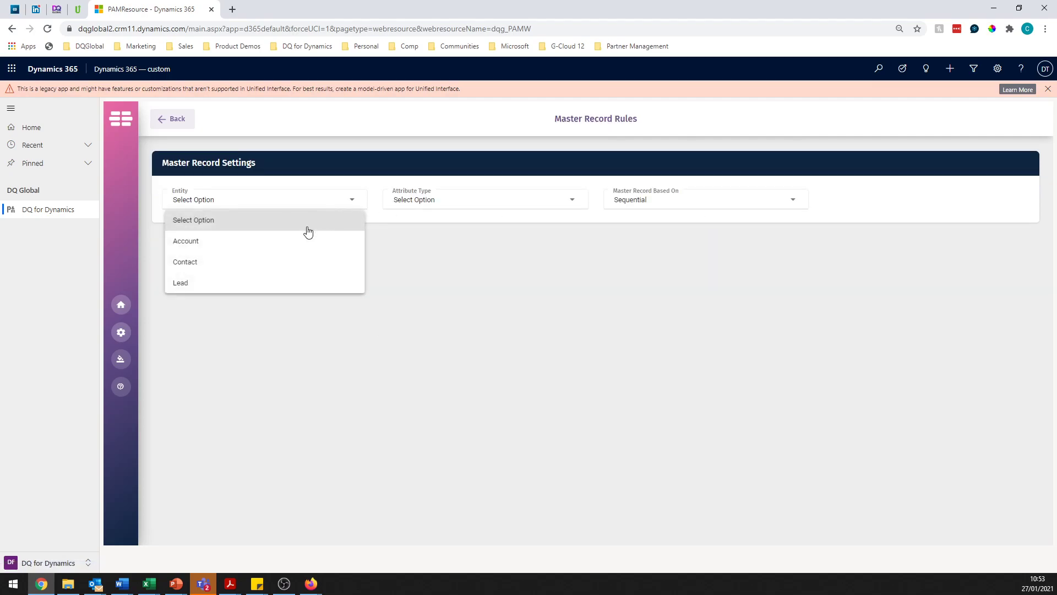
click(274, 246)
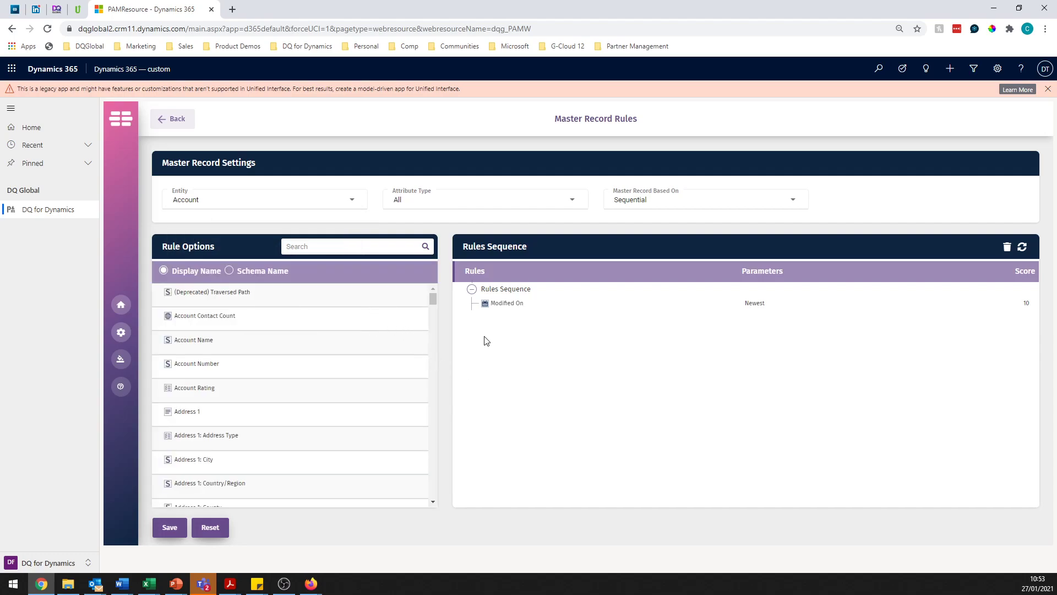
Step: Apply the Newest parameter with a score of 10 to the Date rule of Modified On and save the rule
double_click(504, 304)
click(487, 286)
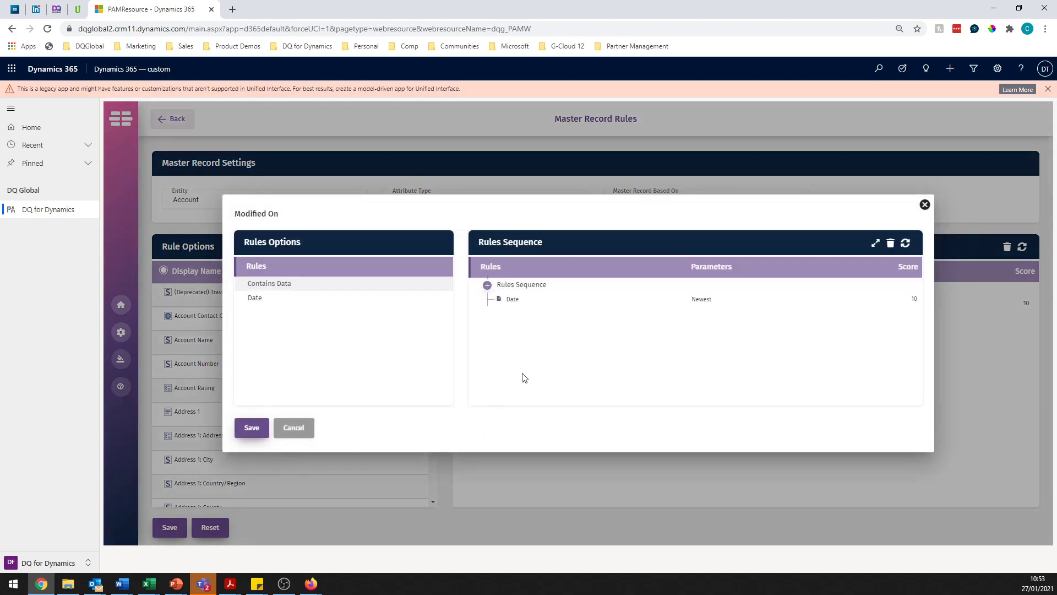
double_click(515, 301)
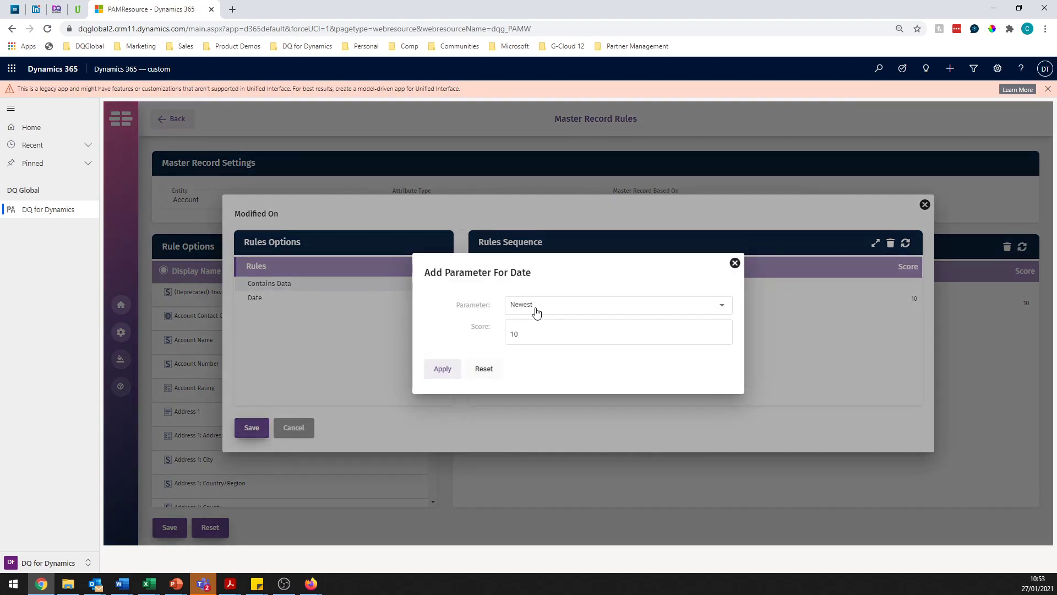
click(453, 369)
click(252, 437)
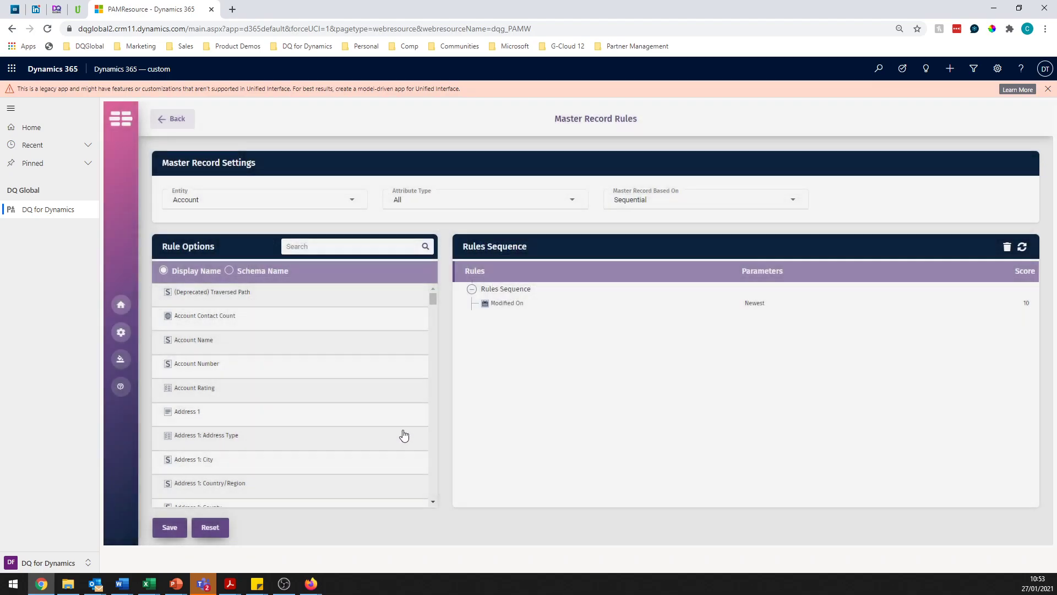
Step: Open the results of Account Session 123, expand all groups and start reviewing group 4, Diam At Pretium Consulting
click(121, 305)
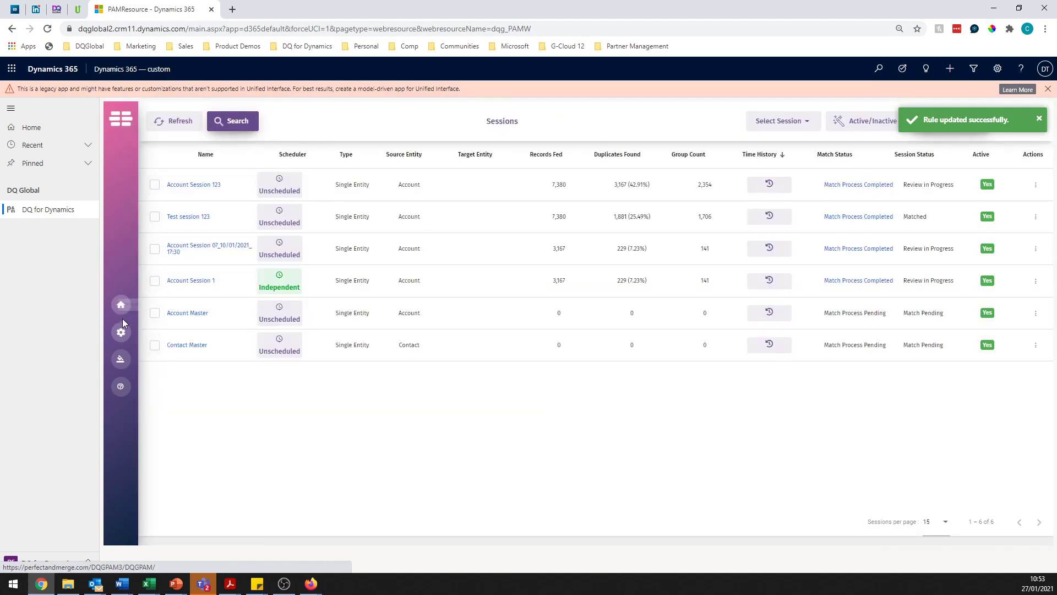
click(1036, 185)
click(1034, 204)
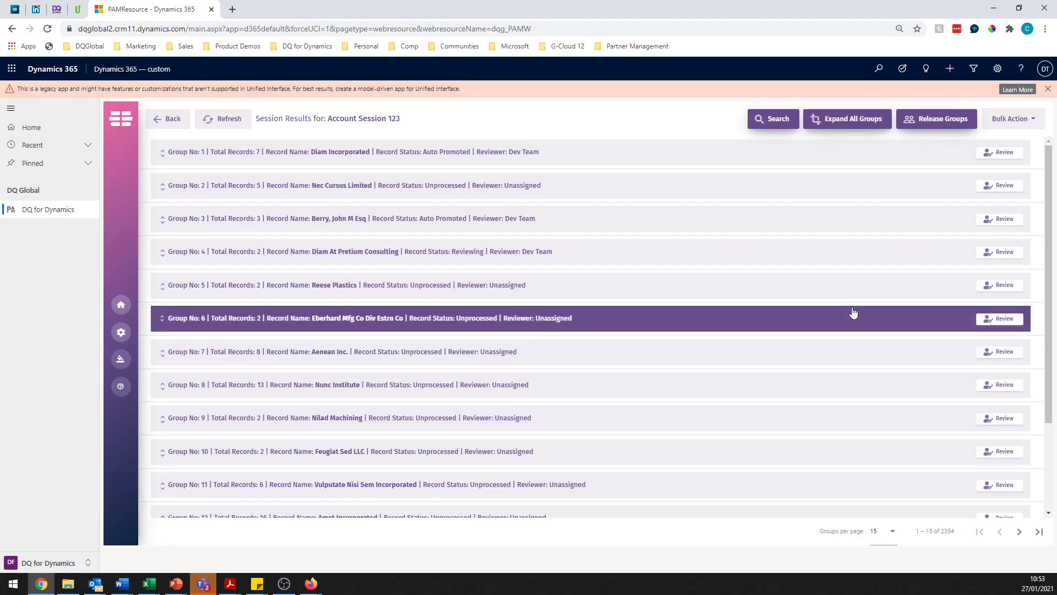
click(853, 120)
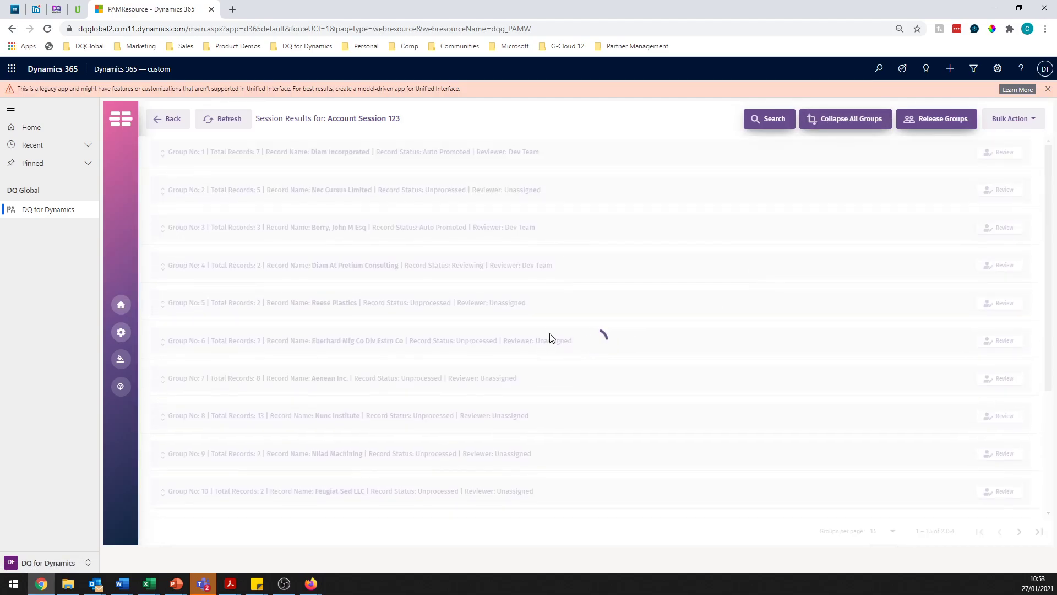
scroll(701, 303, down, 5)
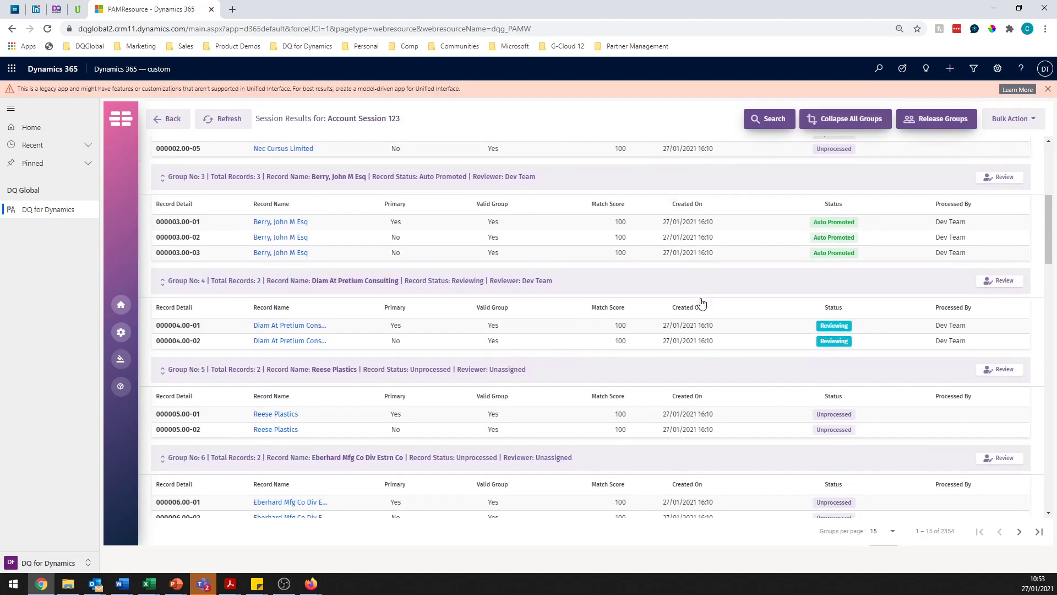
click(998, 281)
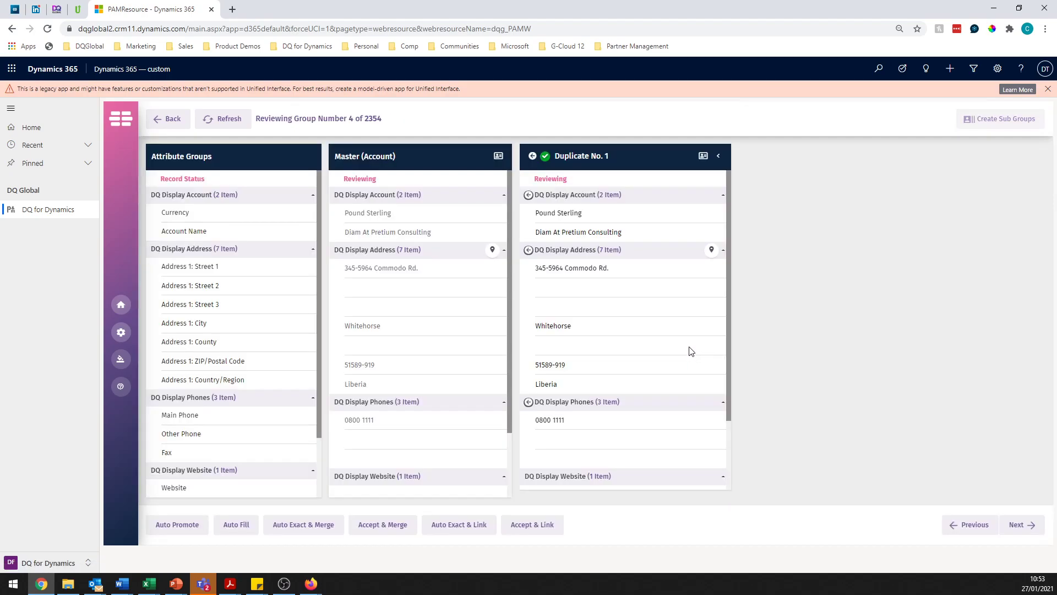
Step: Open the CRM account record of Duplicate No. 1, lengthen its phone number and save the record
click(703, 157)
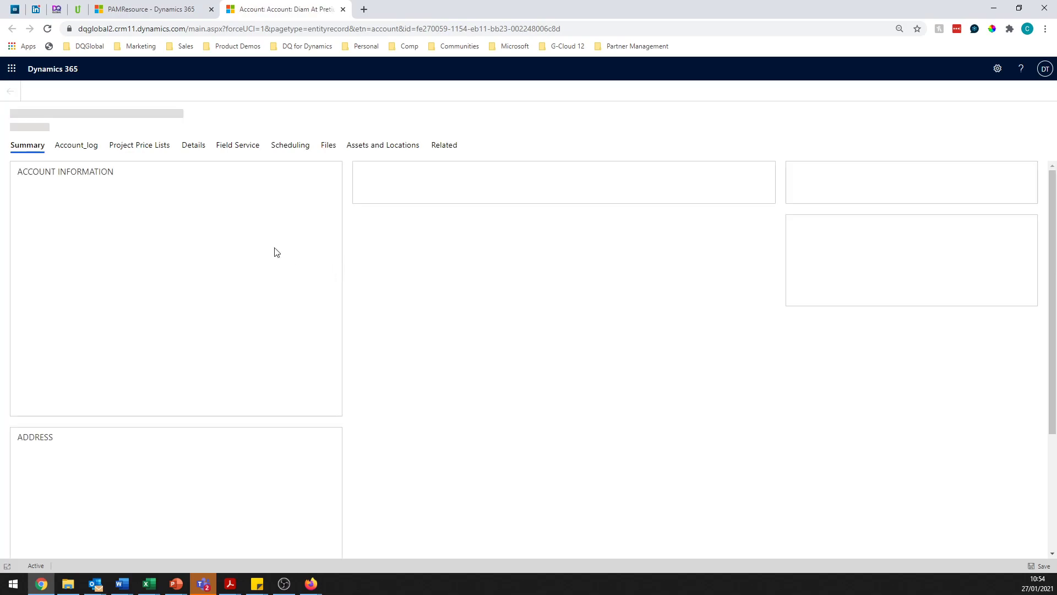
click(151, 272)
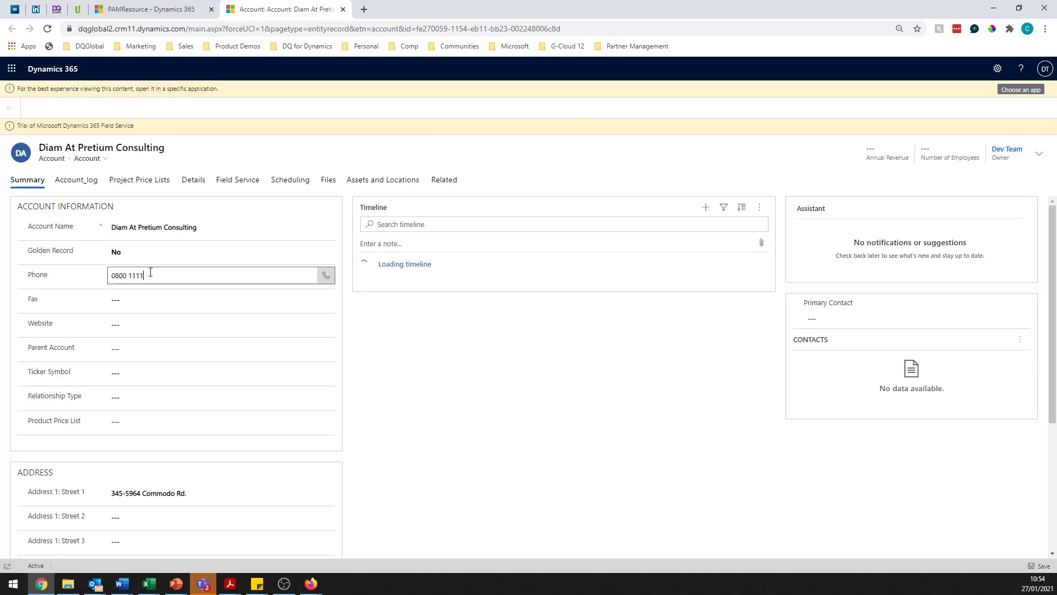
text(1)
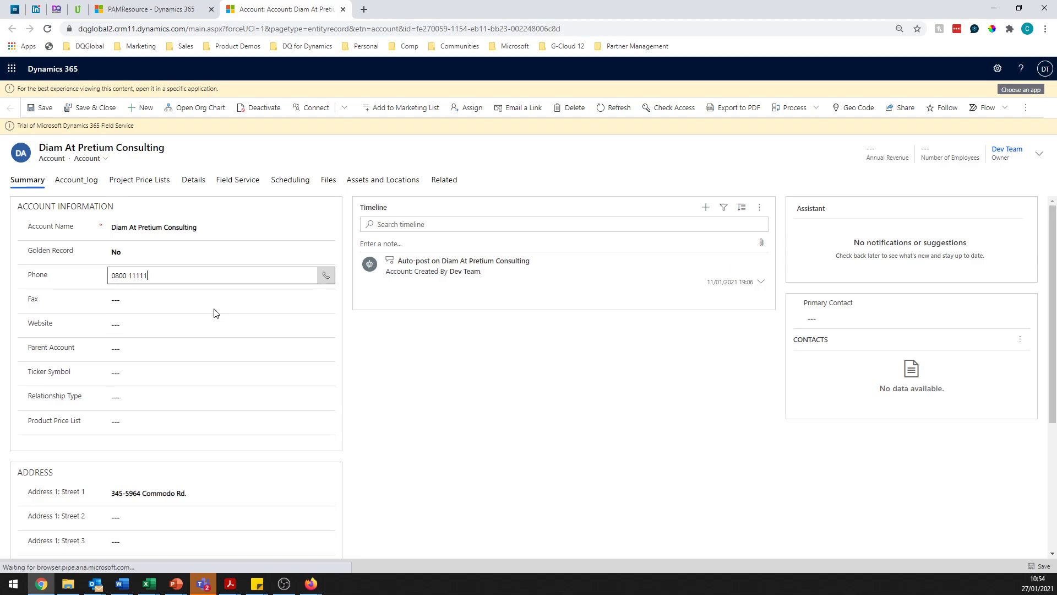
text(111)
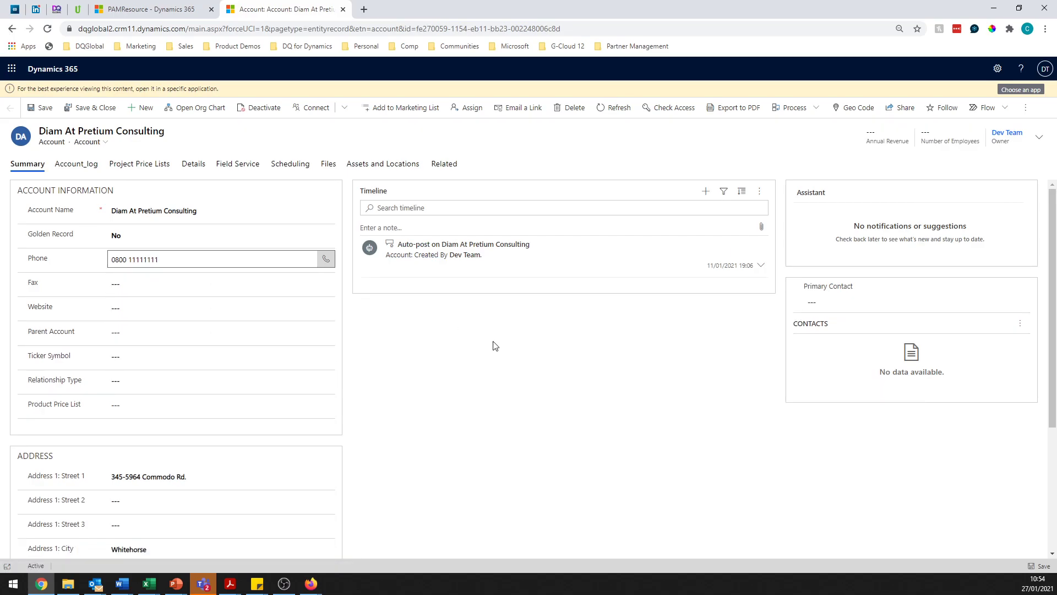
click(542, 380)
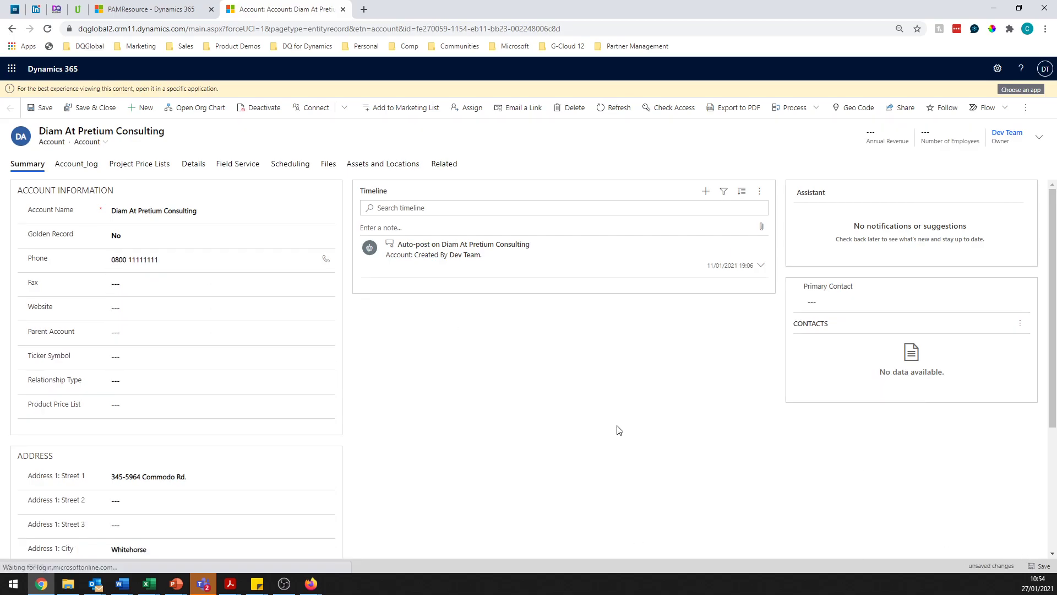
key(ctrl+s)
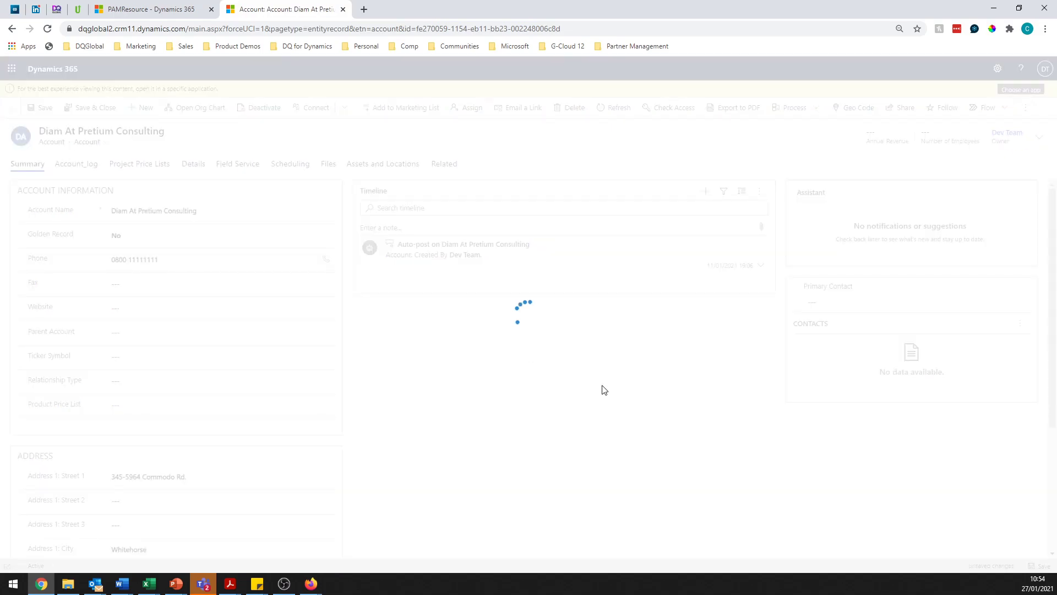
click(636, 441)
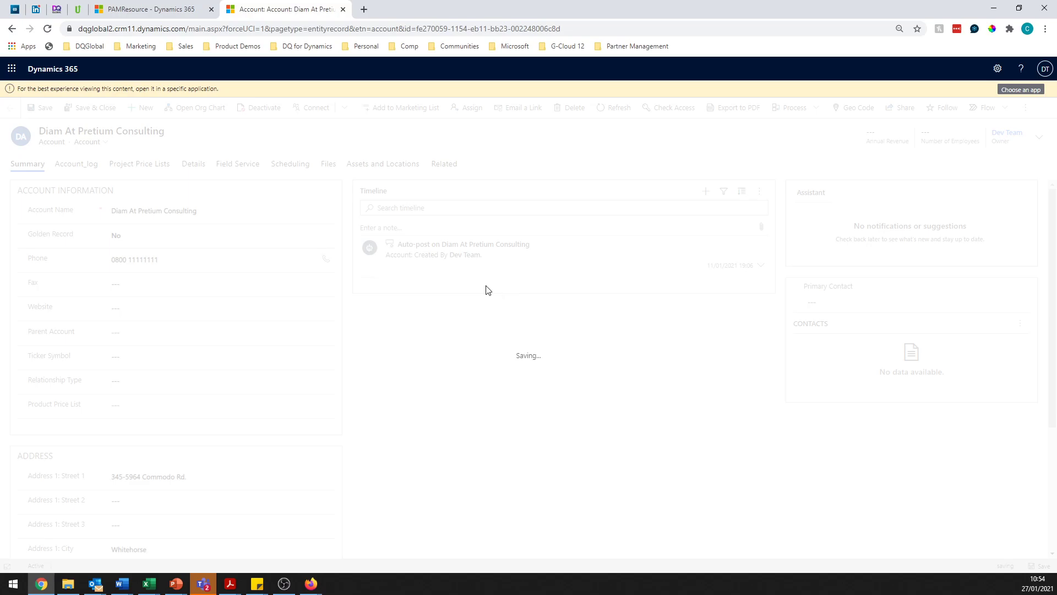
Step: Refresh the group 4 review and compare the Modified On dates of the master and the duplicate
click(181, 6)
click(226, 125)
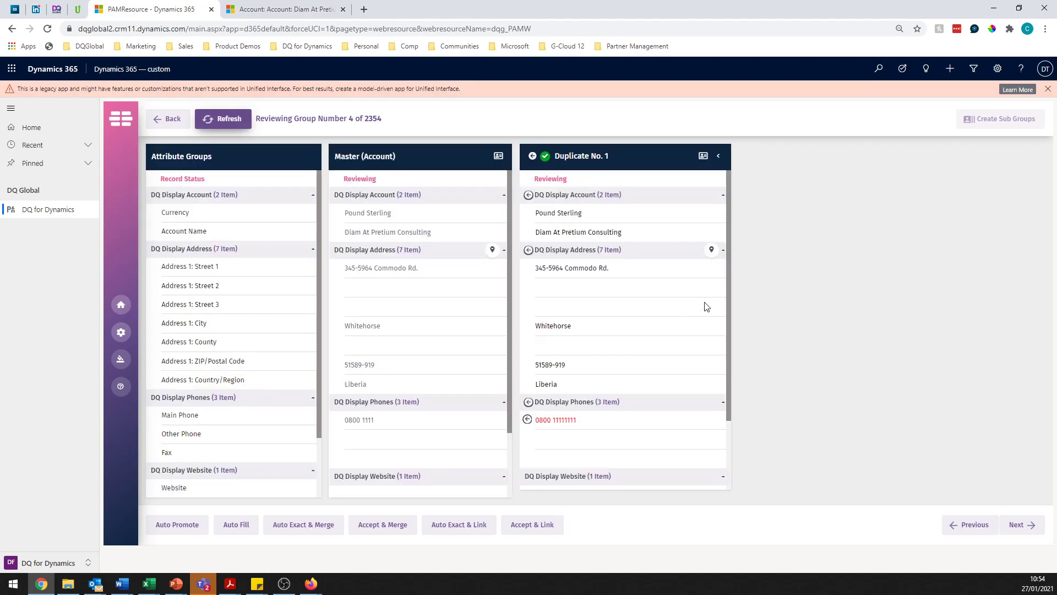
drag(729, 301, 726, 378)
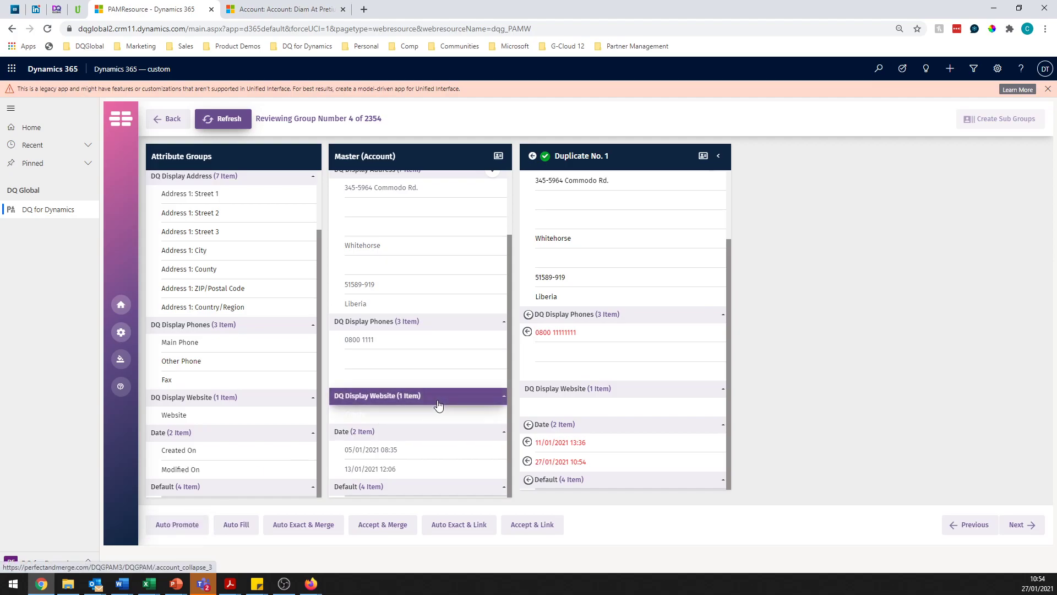
Step: Auto promote the best record in group 4 to master and check the dates of both records
click(177, 523)
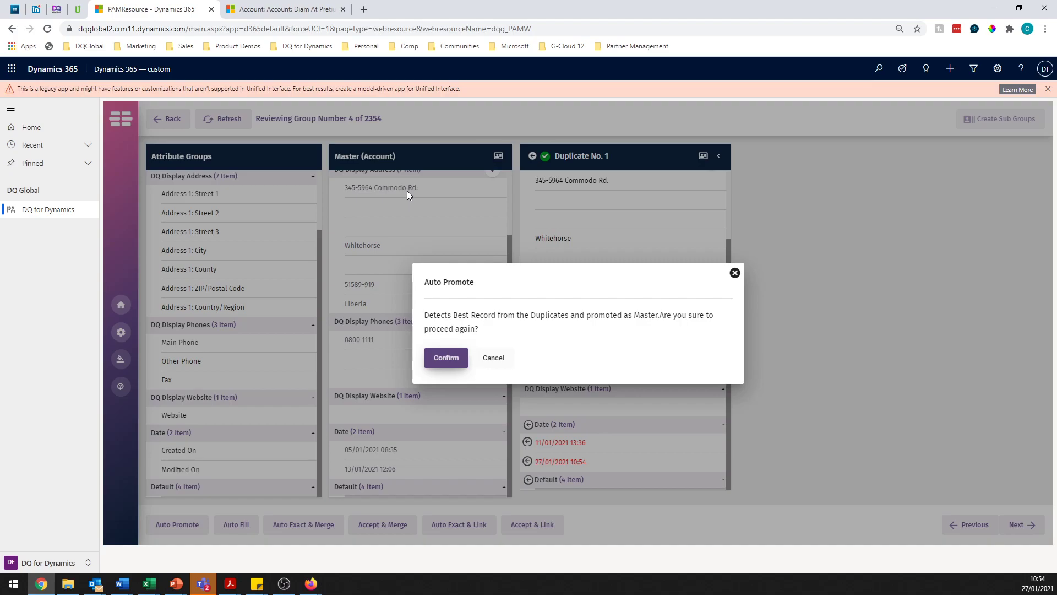
click(459, 358)
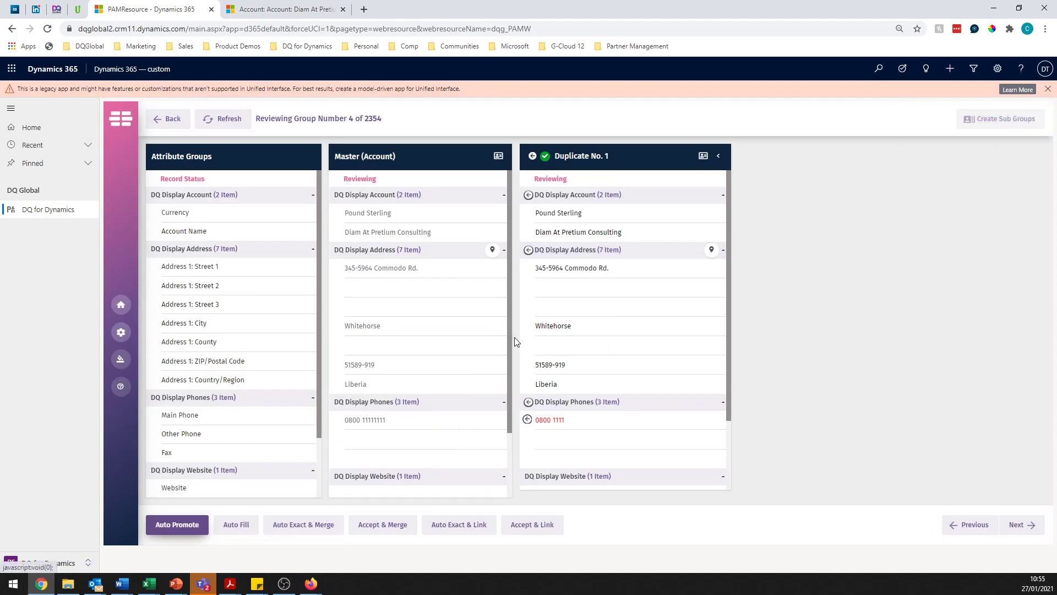
scroll(510, 354, down, 2)
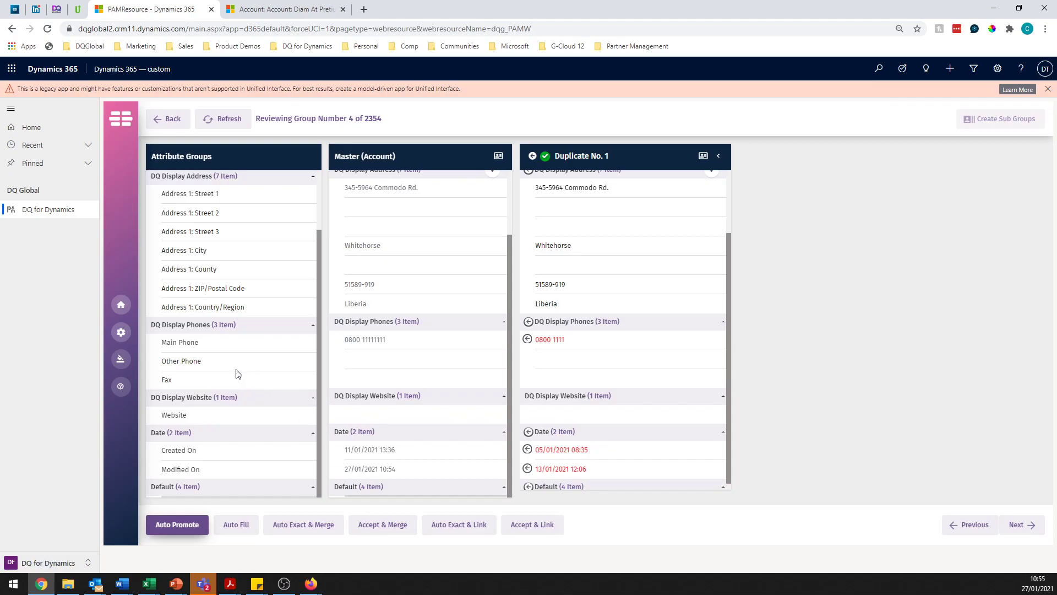
Step: Return to the Master Record Rules settings and load the rules of the Account entity
click(120, 332)
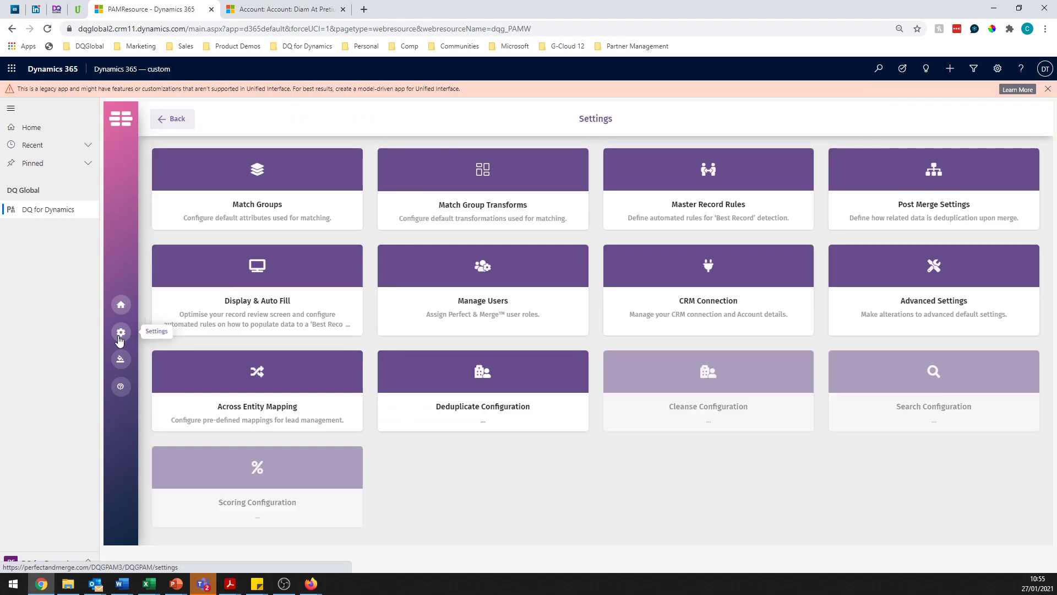
click(662, 209)
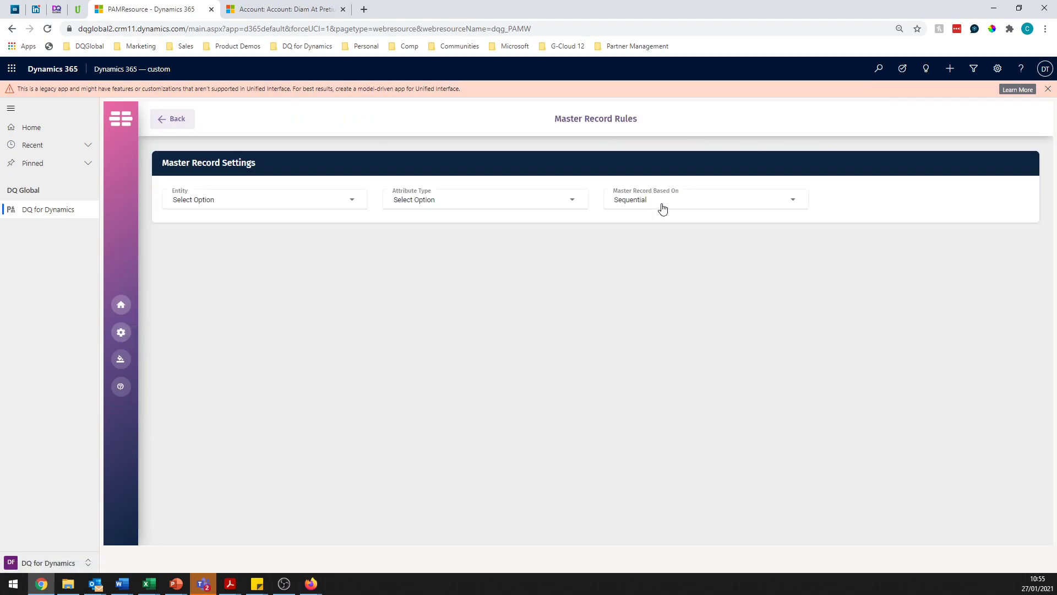
click(349, 205)
click(309, 241)
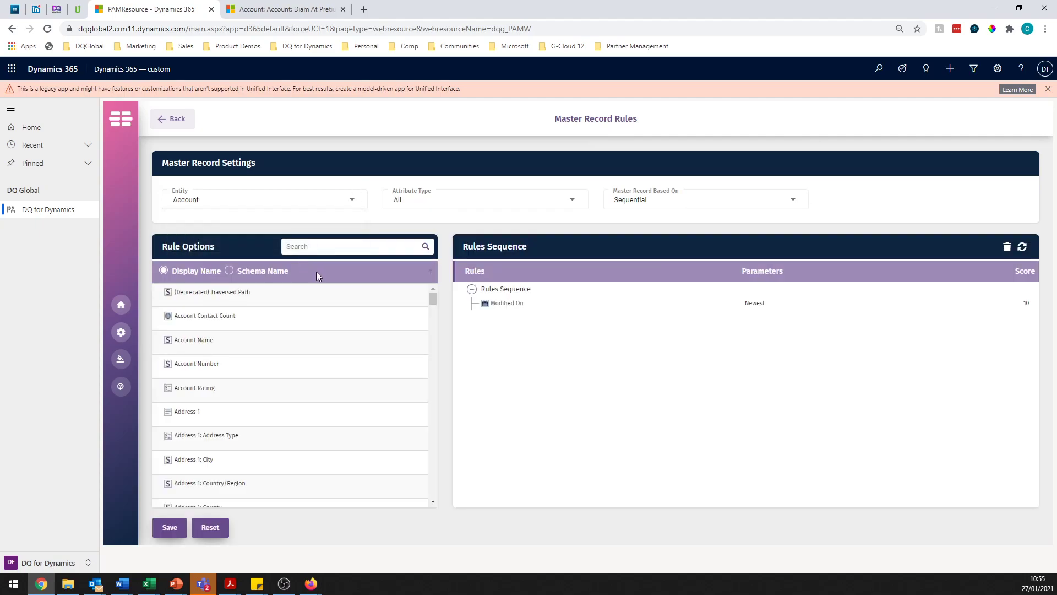
Step: Filter the rule options to String attributes and view which rules can be applied to Account Name, without saving any
click(410, 205)
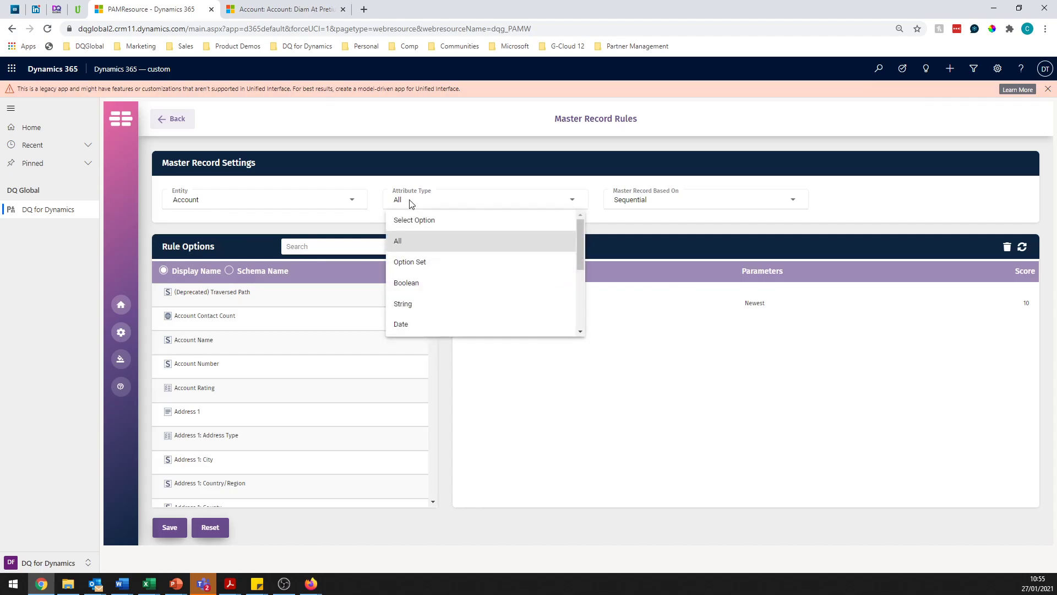
click(414, 306)
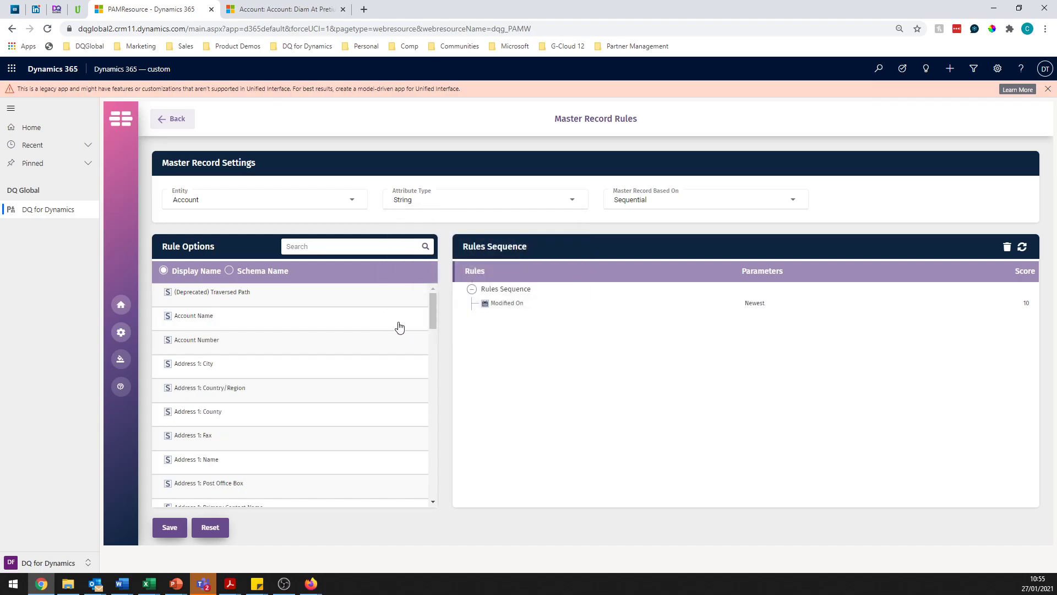
drag(204, 317, 515, 314)
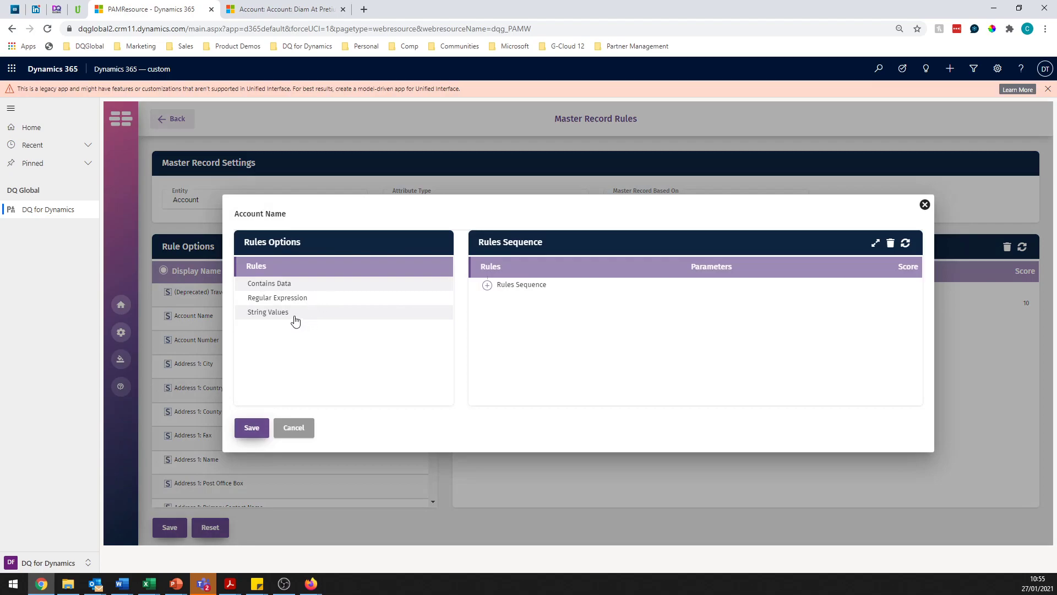
click(925, 205)
Step: Filter the rule options to Date attributes and view which rules can be applied to Created On, without saving any
click(450, 201)
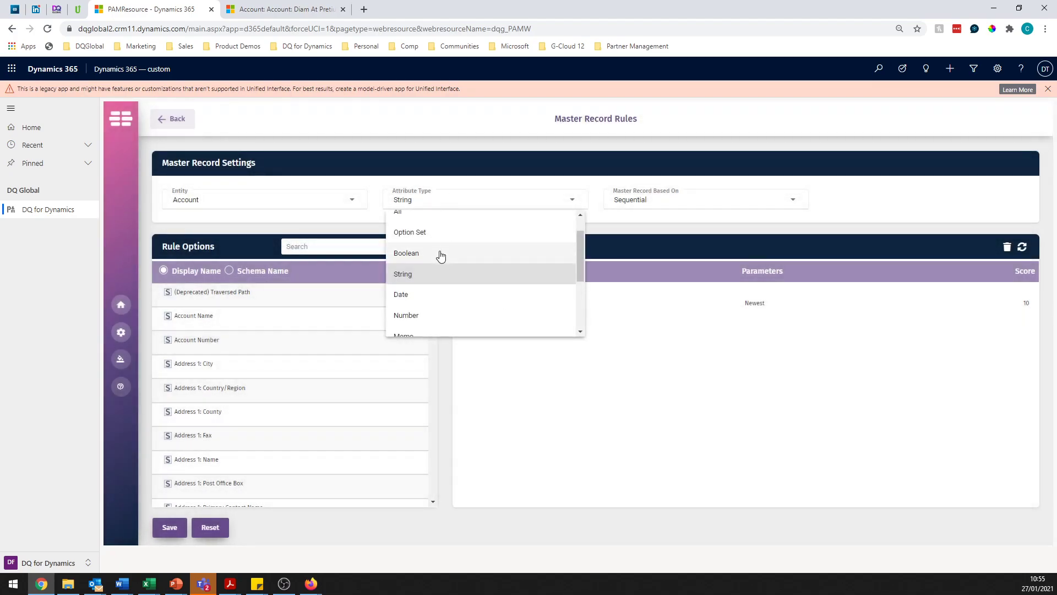
click(456, 292)
drag(299, 333, 518, 310)
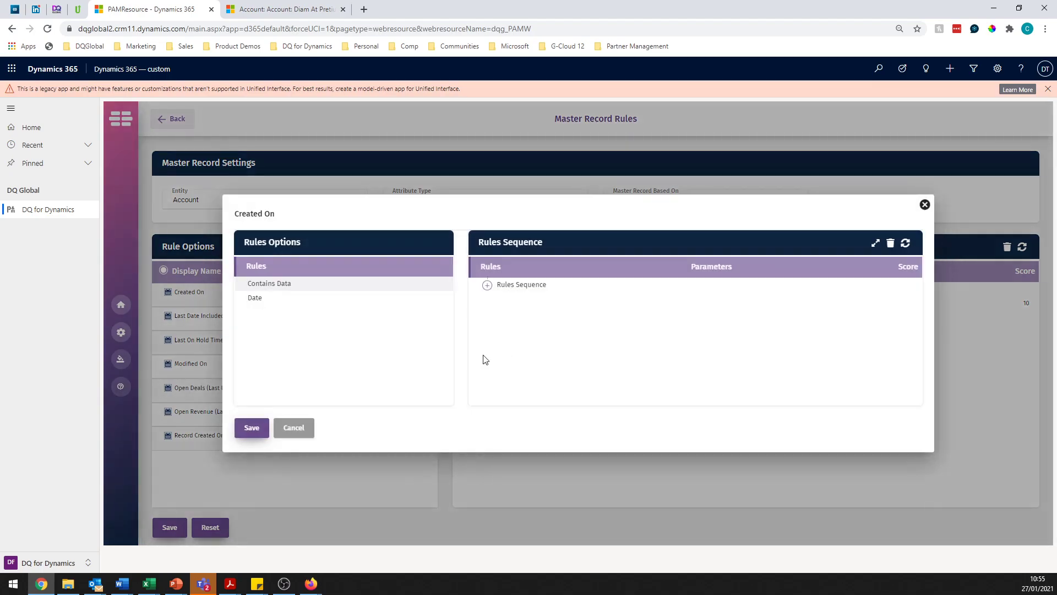
drag(255, 300, 292, 305)
click(925, 205)
Step: View the rule options for the Generic attribute type, followed by those for the Boolean type
click(543, 204)
scroll(453, 248, down, 1)
click(422, 281)
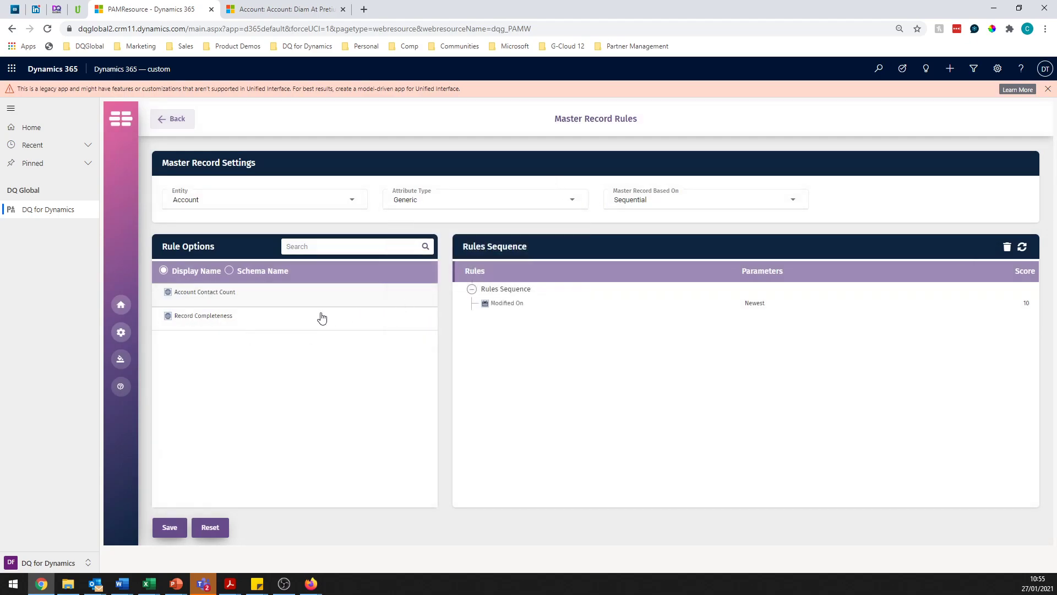
click(519, 206)
scroll(467, 282, down, 1)
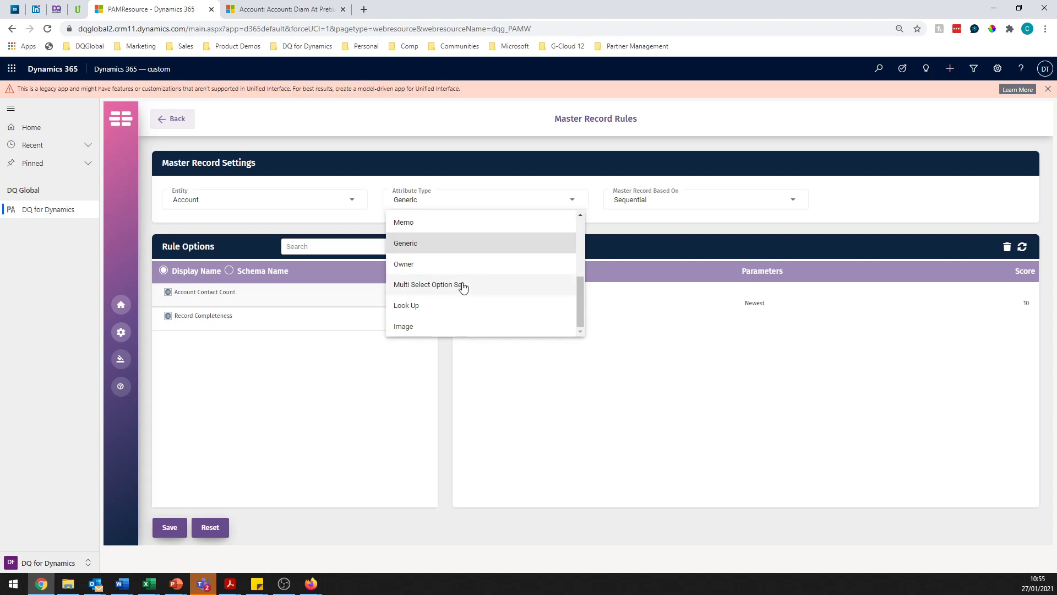
scroll(449, 291, up, 3)
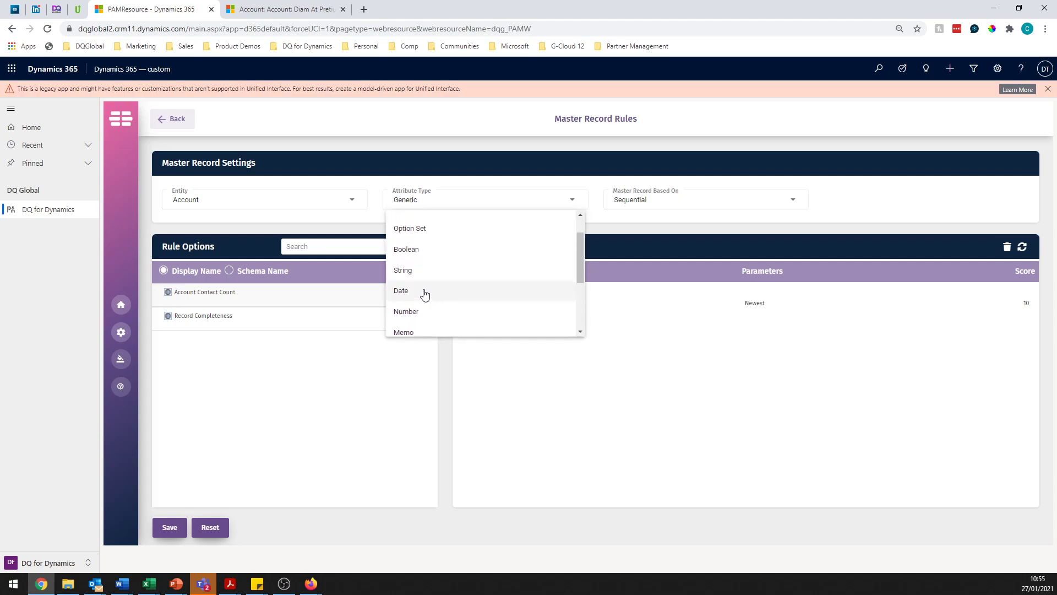
click(410, 250)
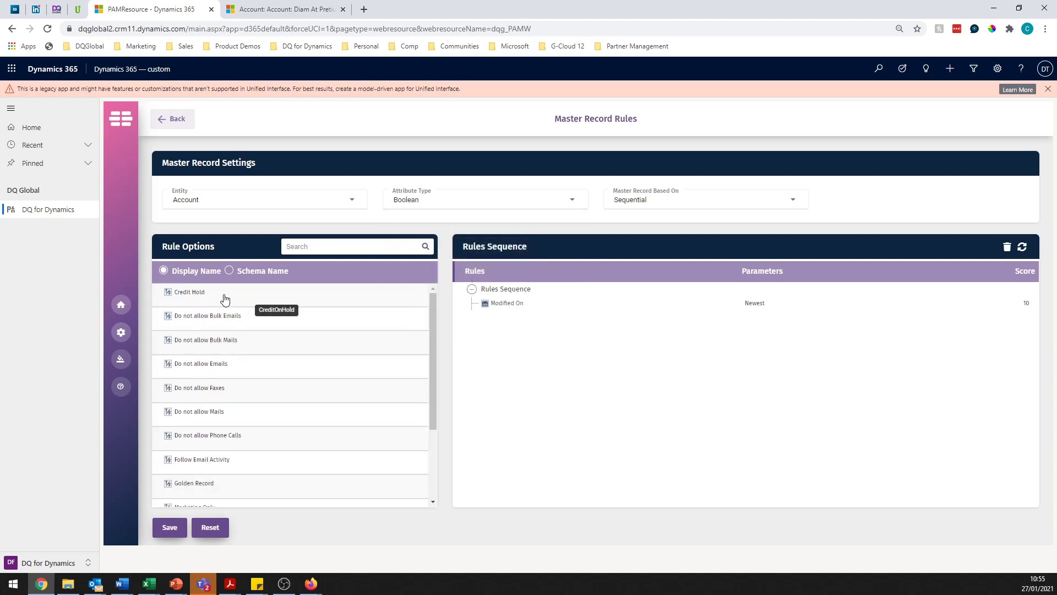
Step: View the rules applicable to Do not allow Bulk Emails and the parameter choices of its Boolean rule, without saving any
drag(202, 317, 521, 309)
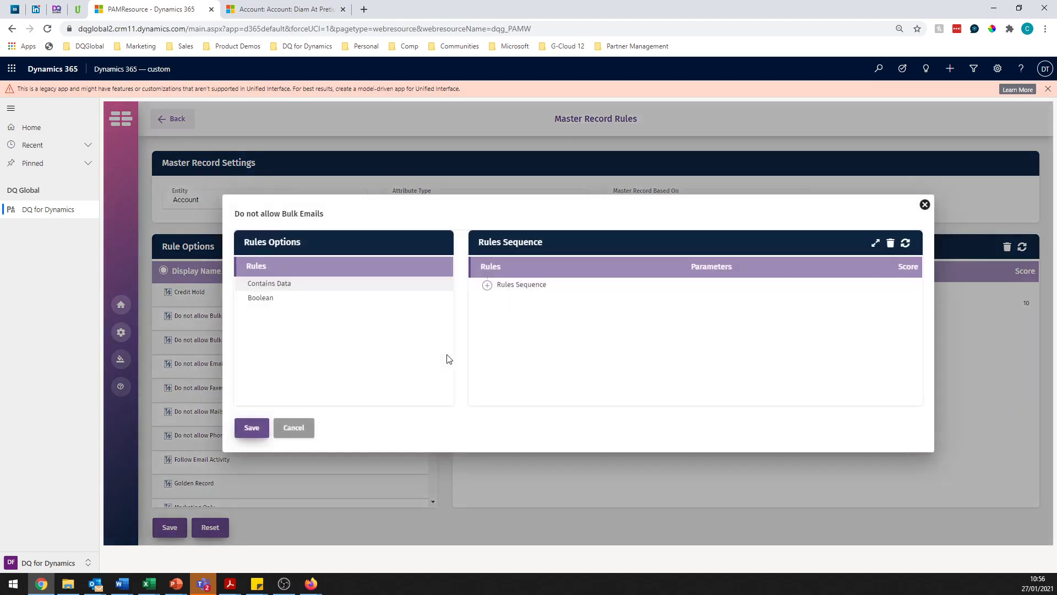
drag(266, 302, 521, 287)
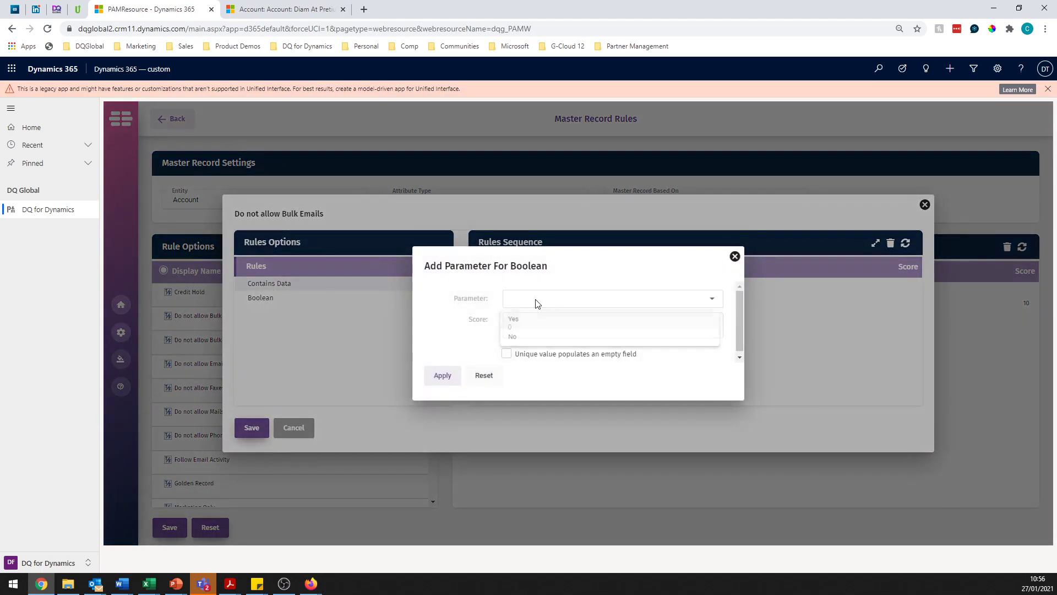
click(533, 300)
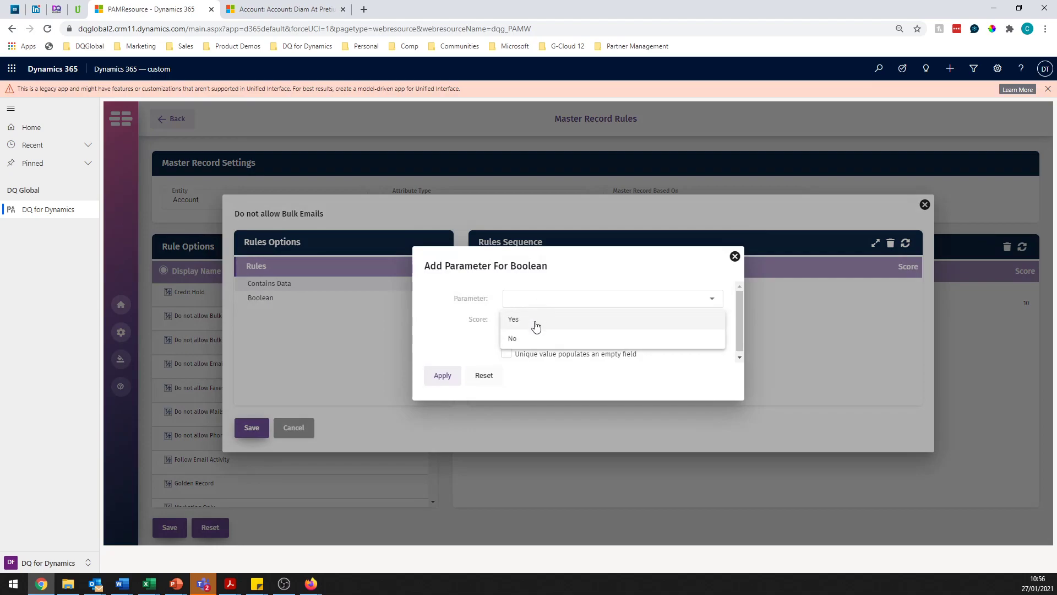
click(468, 320)
click(735, 257)
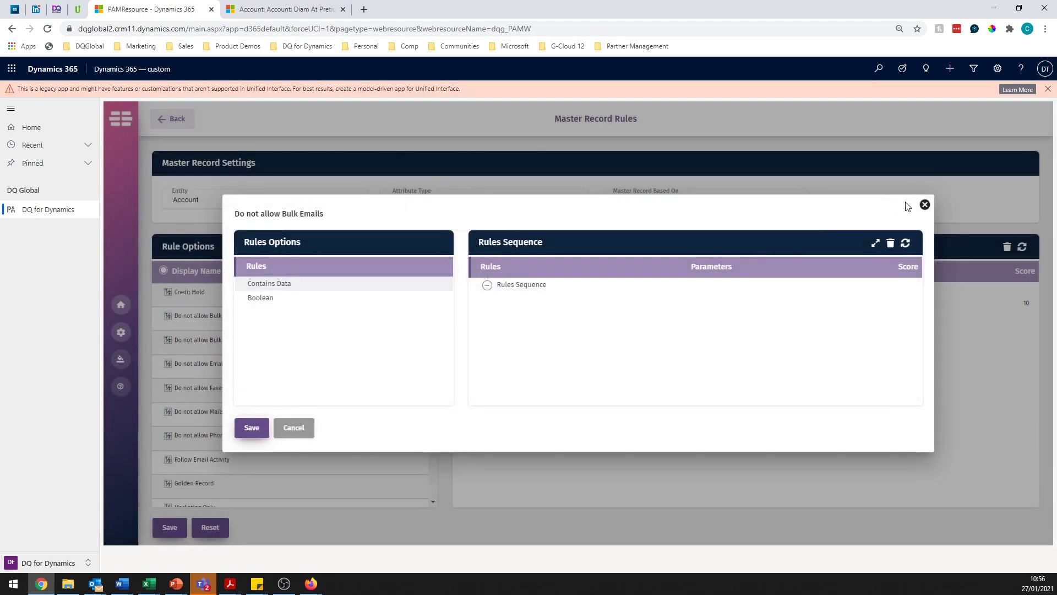
click(925, 205)
Step: Show the rule options of all attribute types, followed by only those of the Generic type
click(460, 207)
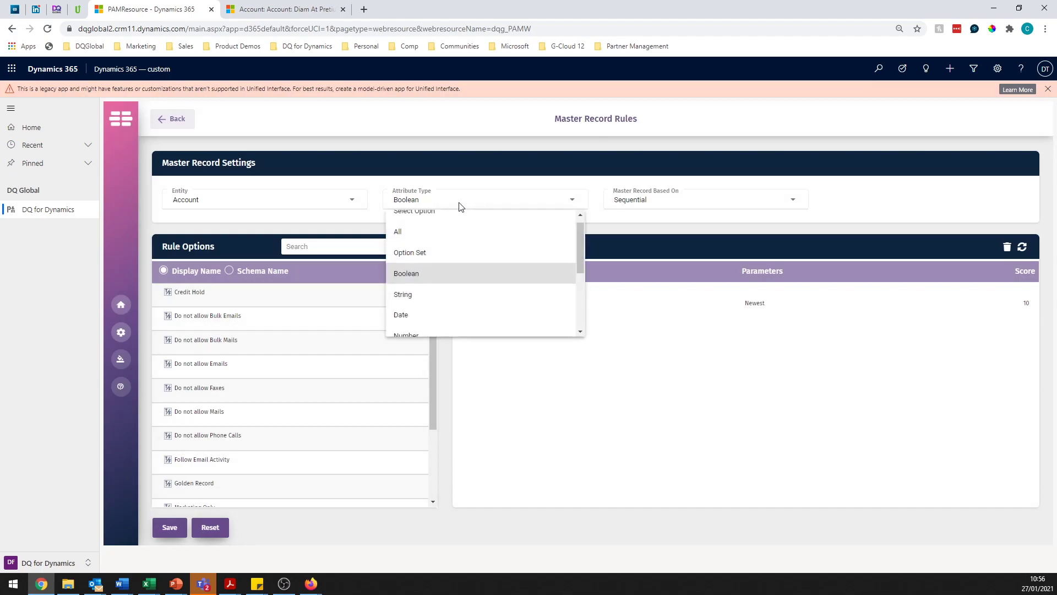
click(456, 232)
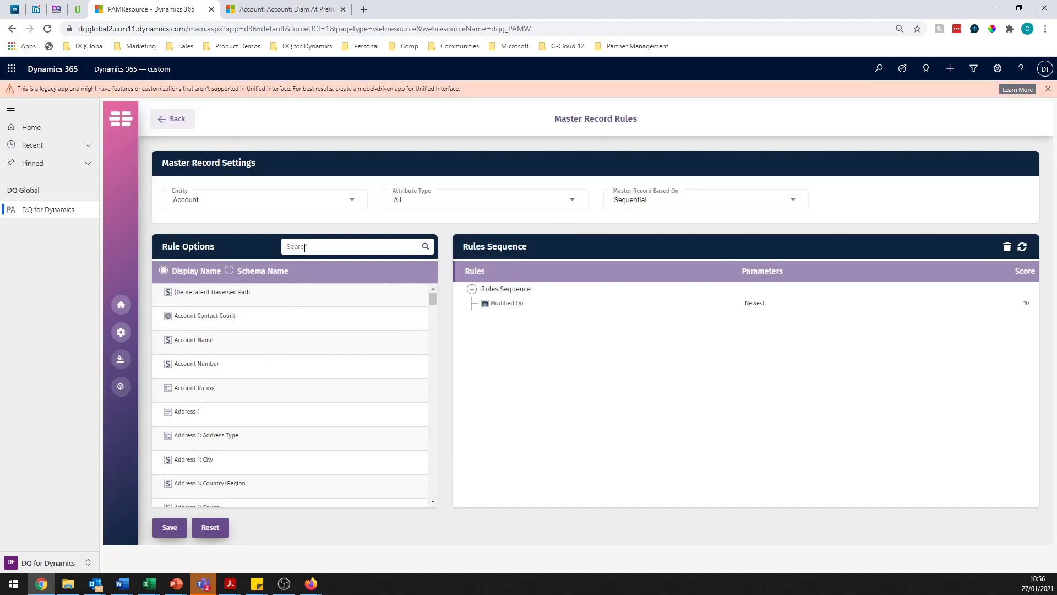
click(410, 205)
scroll(416, 295, down, 2)
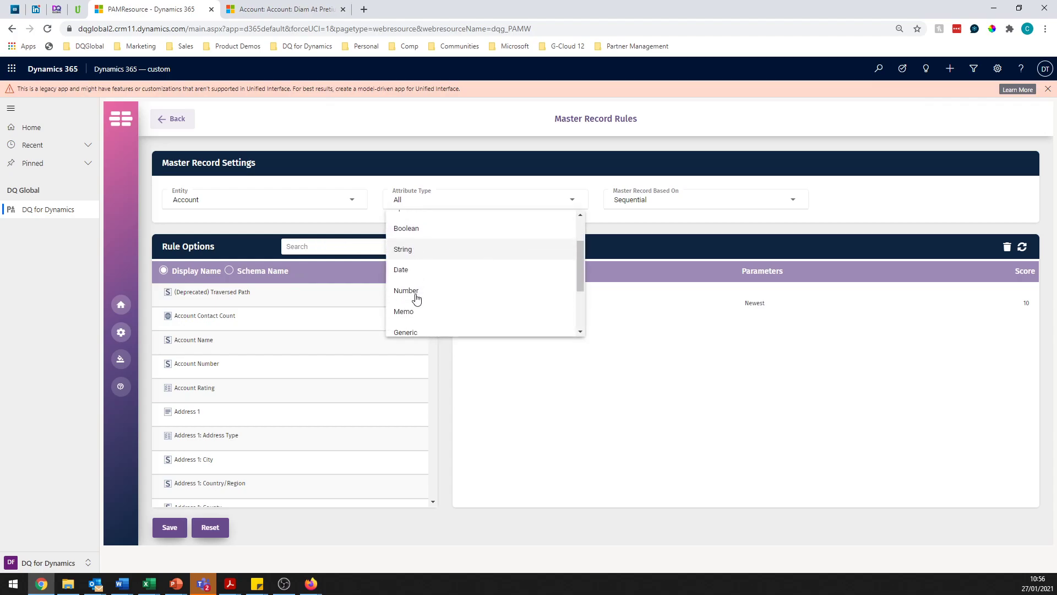
scroll(417, 297, down, 1)
click(413, 279)
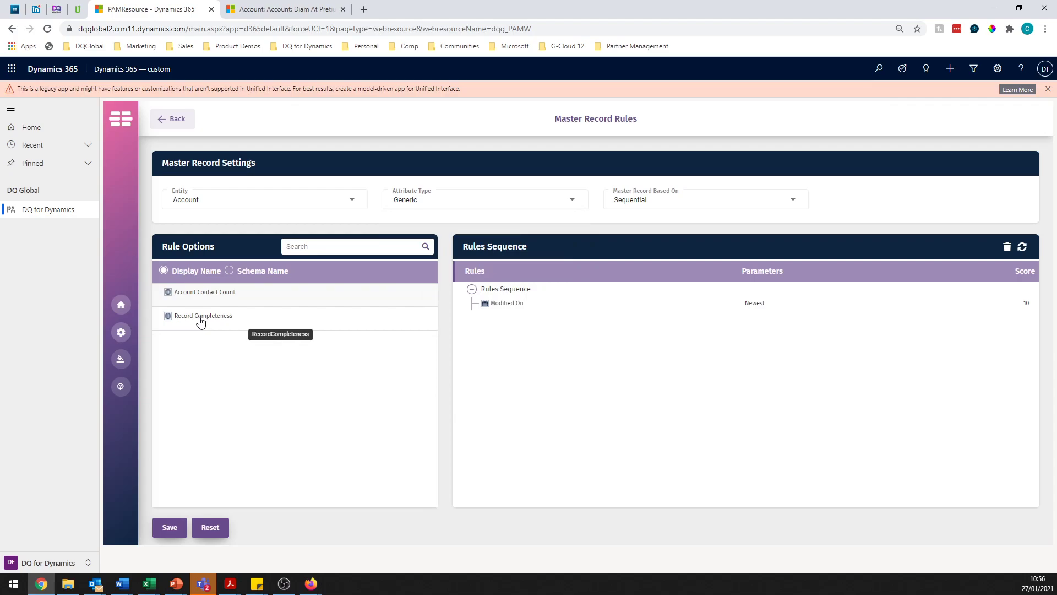
Step: Add a Record Completeness rule to the rules sequence with the parameter Most and a score of 20
drag(201, 322, 505, 311)
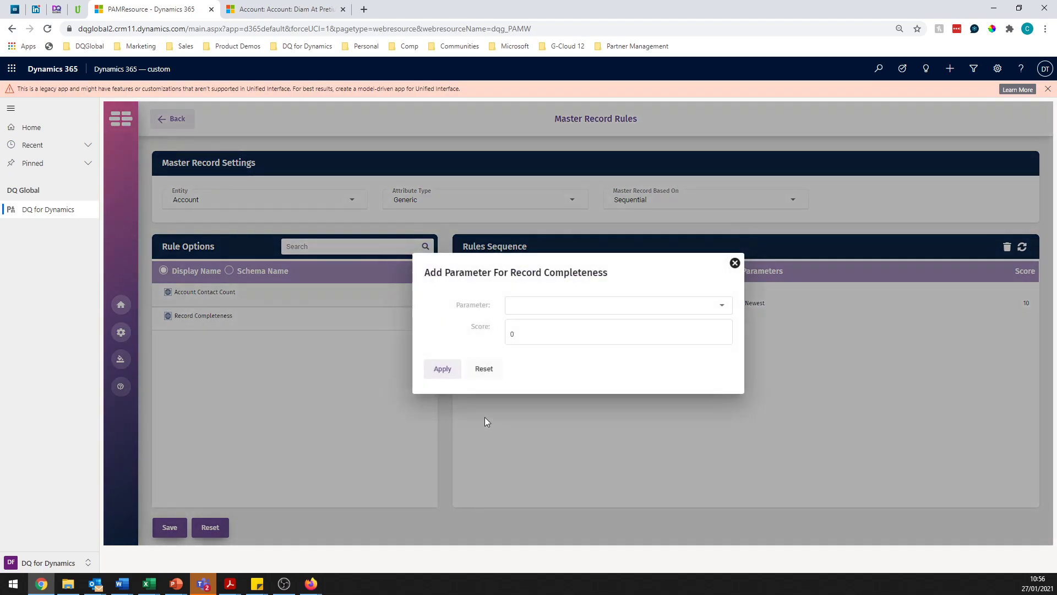
click(529, 308)
click(533, 328)
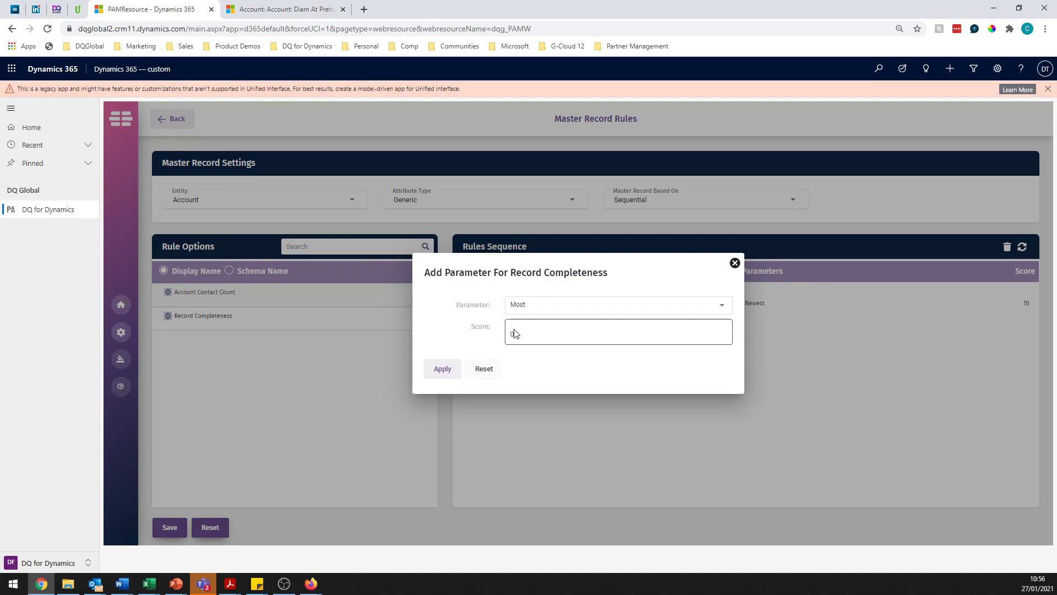
click(507, 334)
text(20)
click(442, 369)
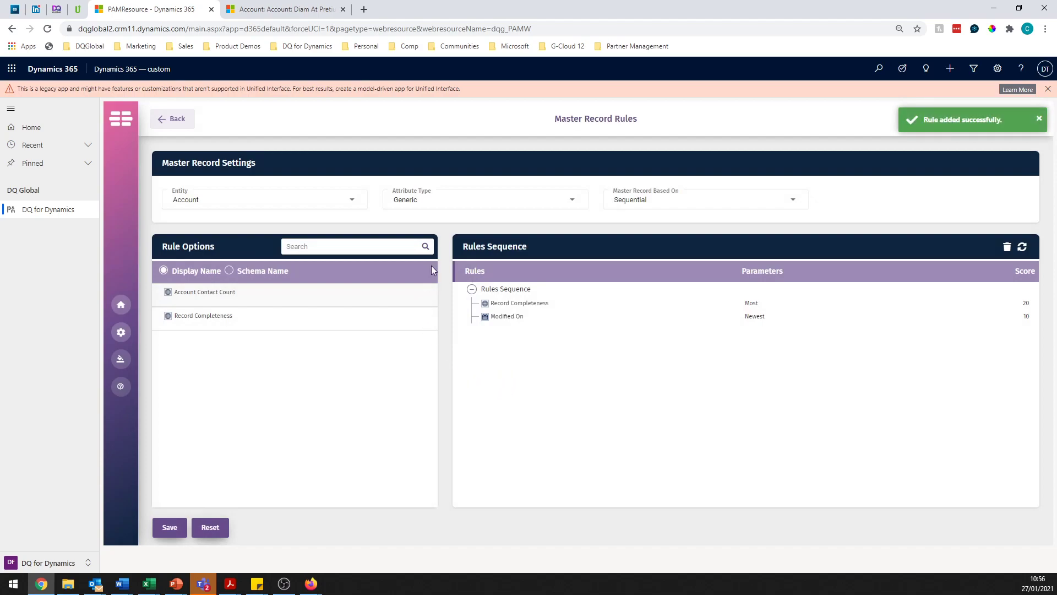
Step: Filter the rule options to Owner attributes and open the hierarchy configuration for an Owner rule on the Owner field
click(490, 201)
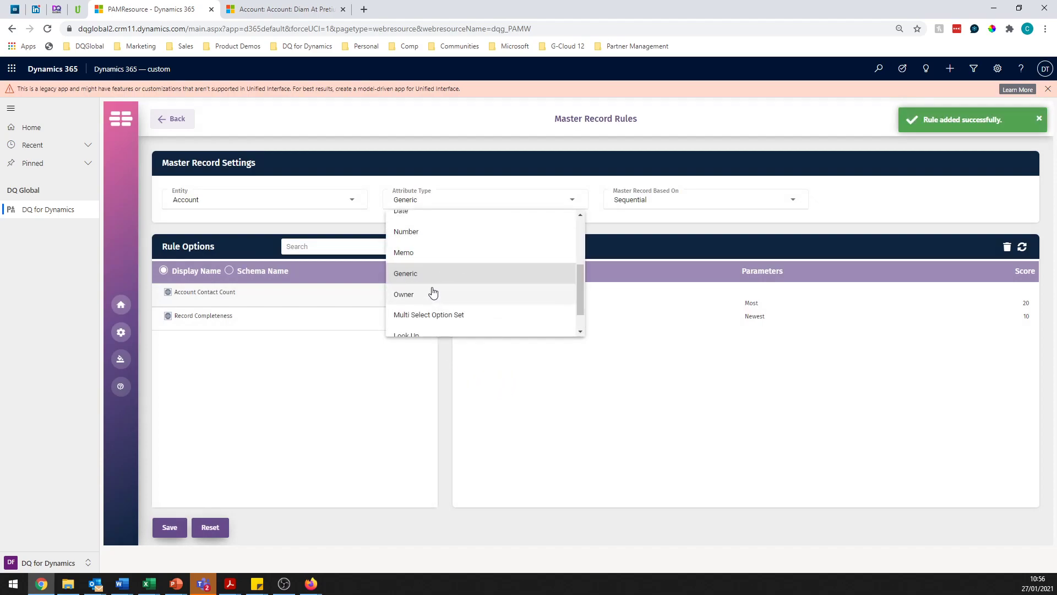
click(432, 296)
drag(194, 290, 505, 320)
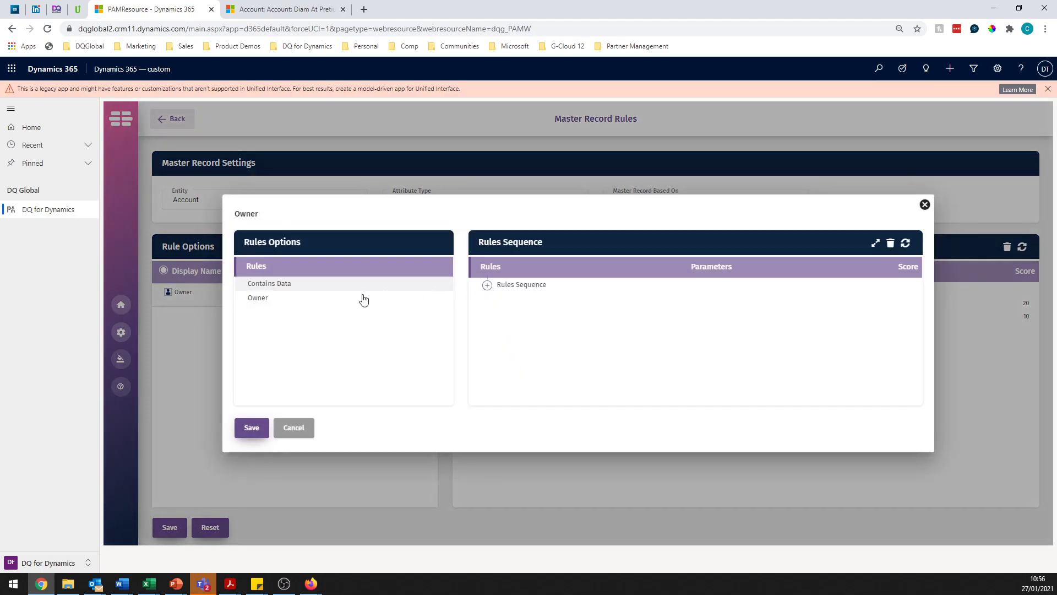
drag(261, 298, 511, 291)
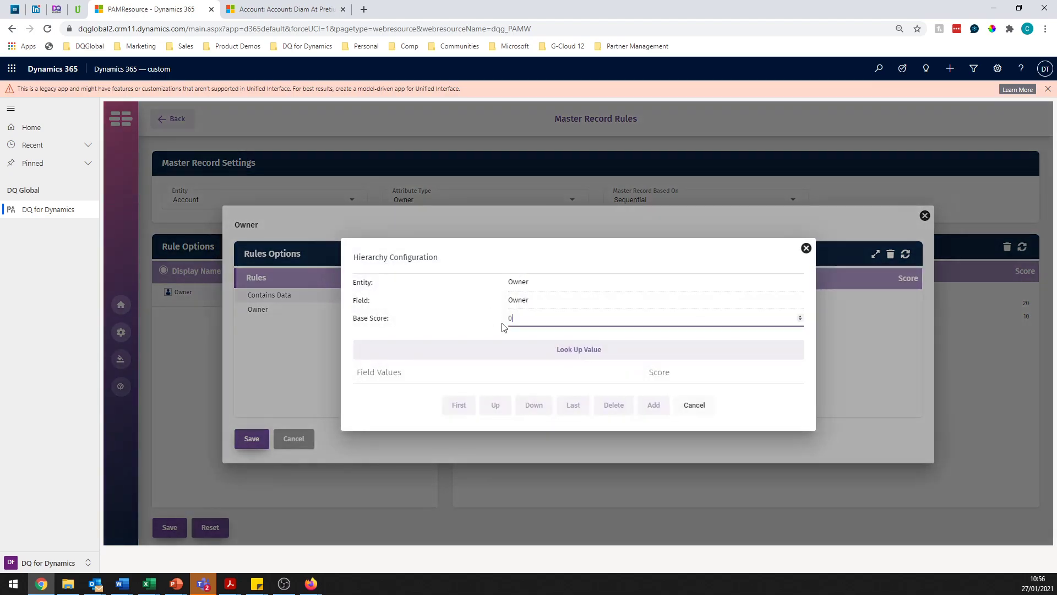
Step: Look up # EnterpriseSales as the owner value, set the base score to 10 and add the Owner rule to the sequence
click(507, 353)
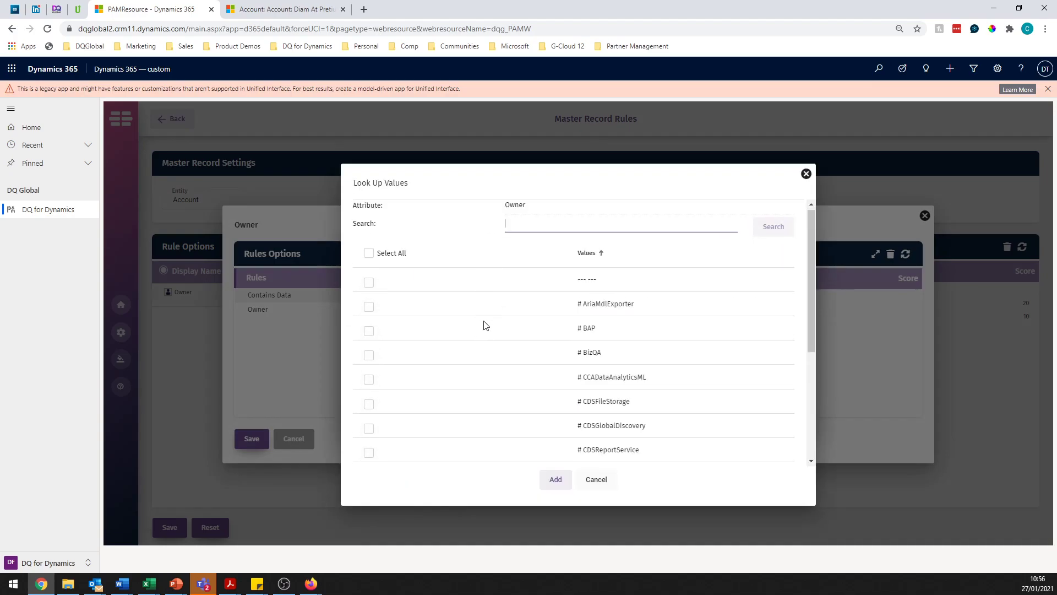
scroll(484, 325, down, 4)
click(369, 428)
click(554, 479)
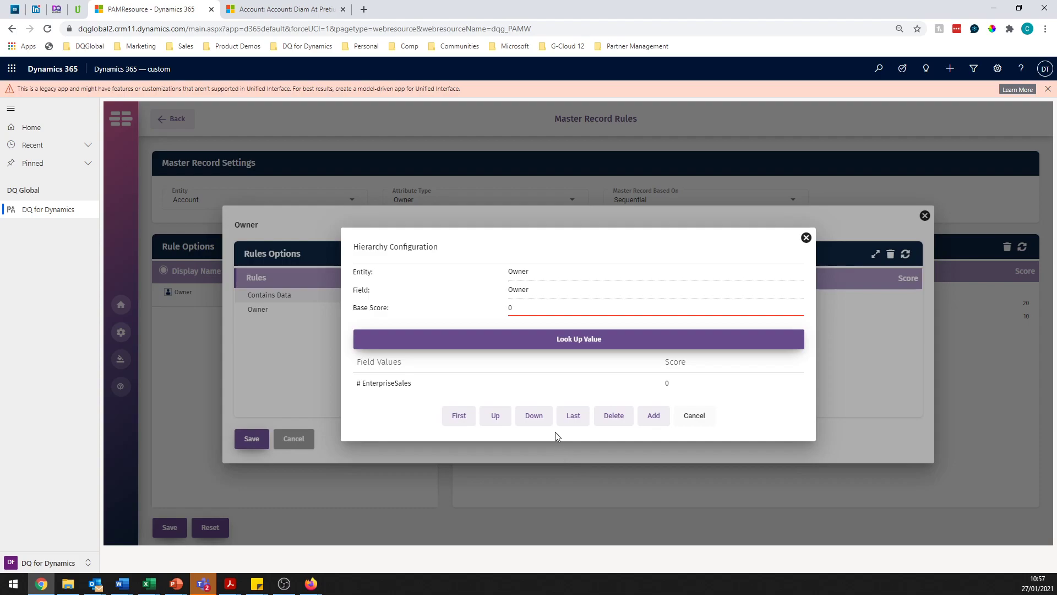
drag(562, 305, 507, 307)
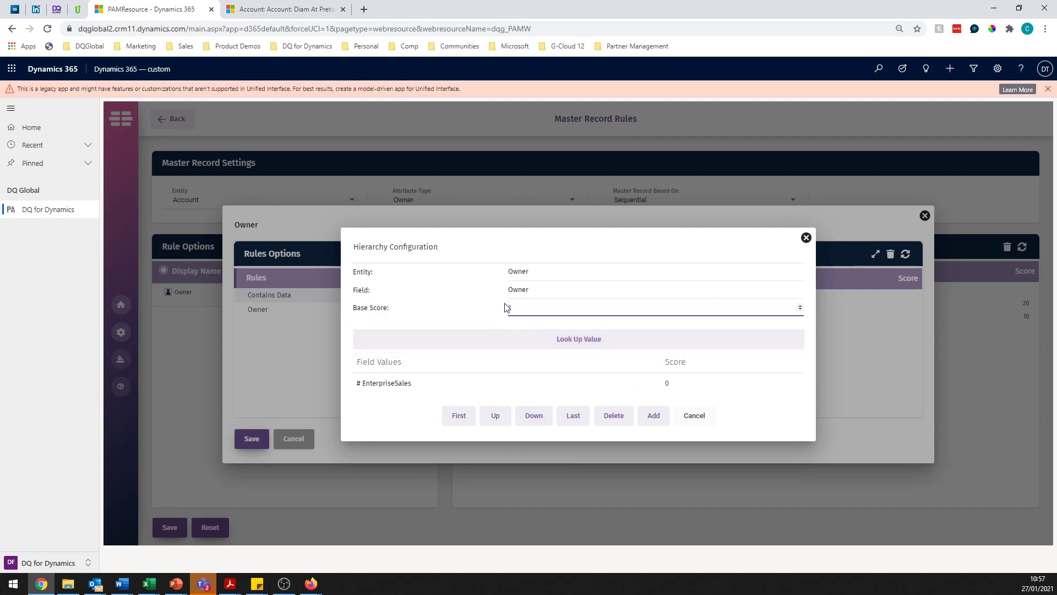
click(654, 416)
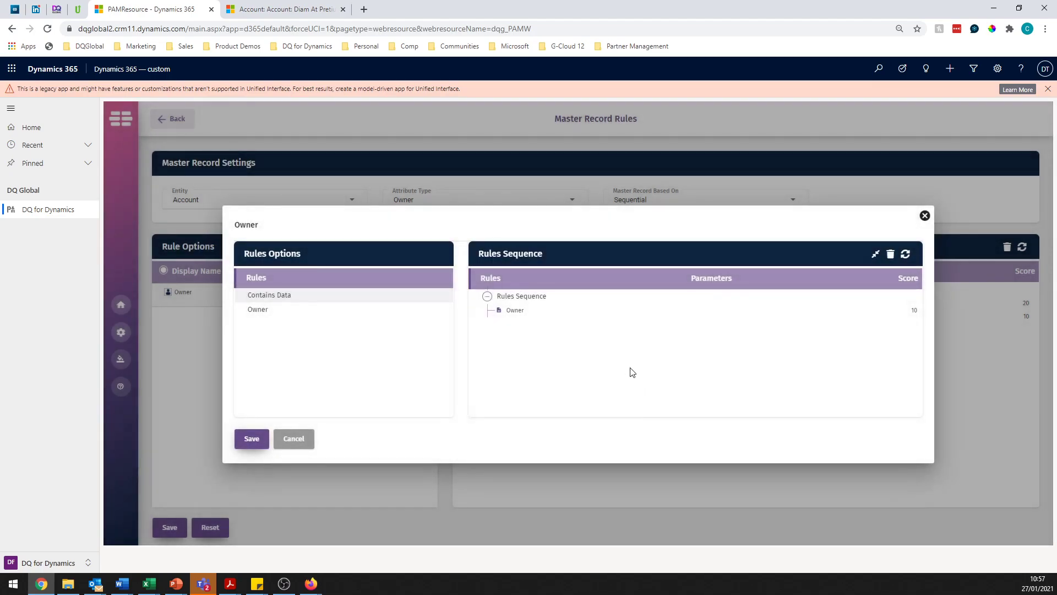
Step: Try to edit the parameters of the Owner rule in the Owner rules sequence, dismissing the notifications
double_click(521, 313)
click(449, 347)
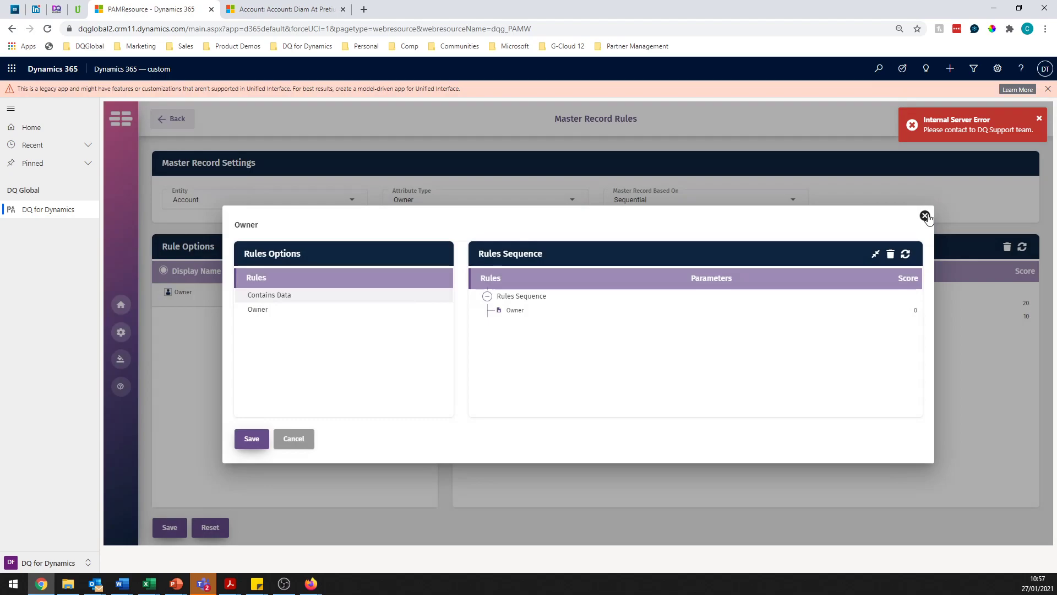
click(1039, 119)
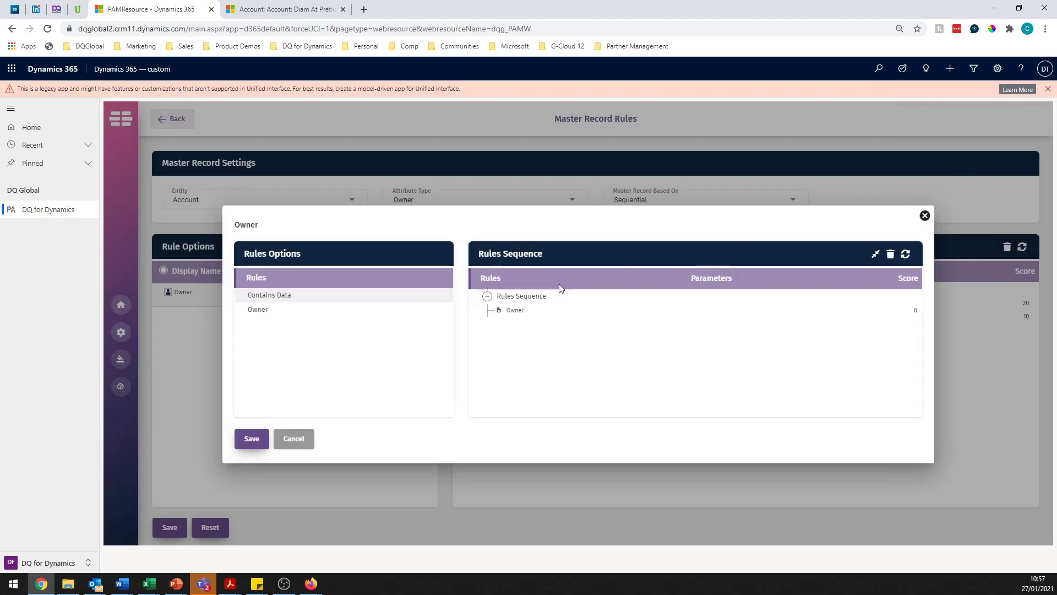
double_click(521, 311)
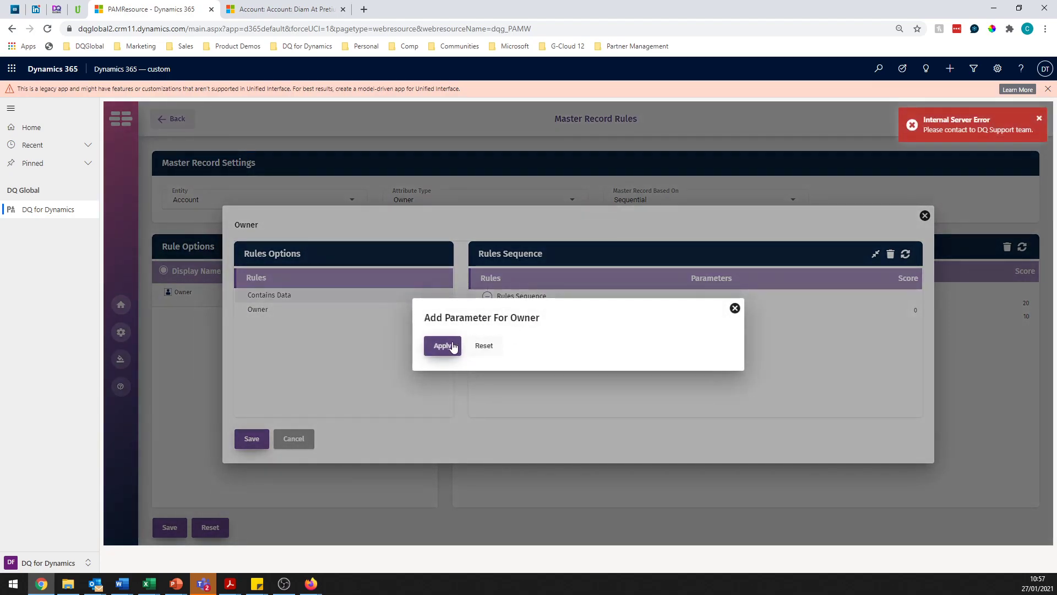
click(494, 347)
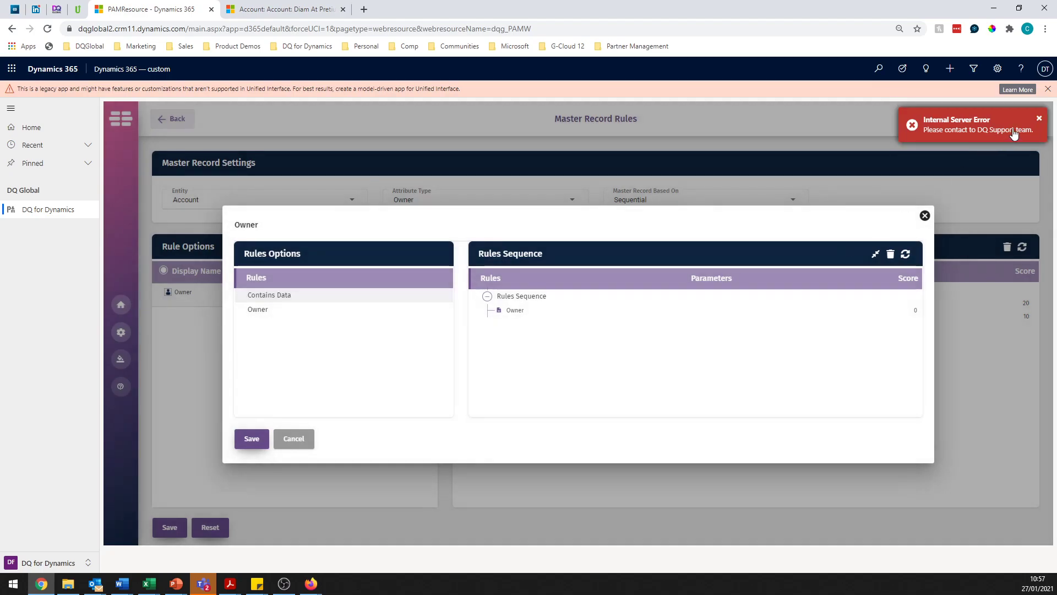
click(1042, 118)
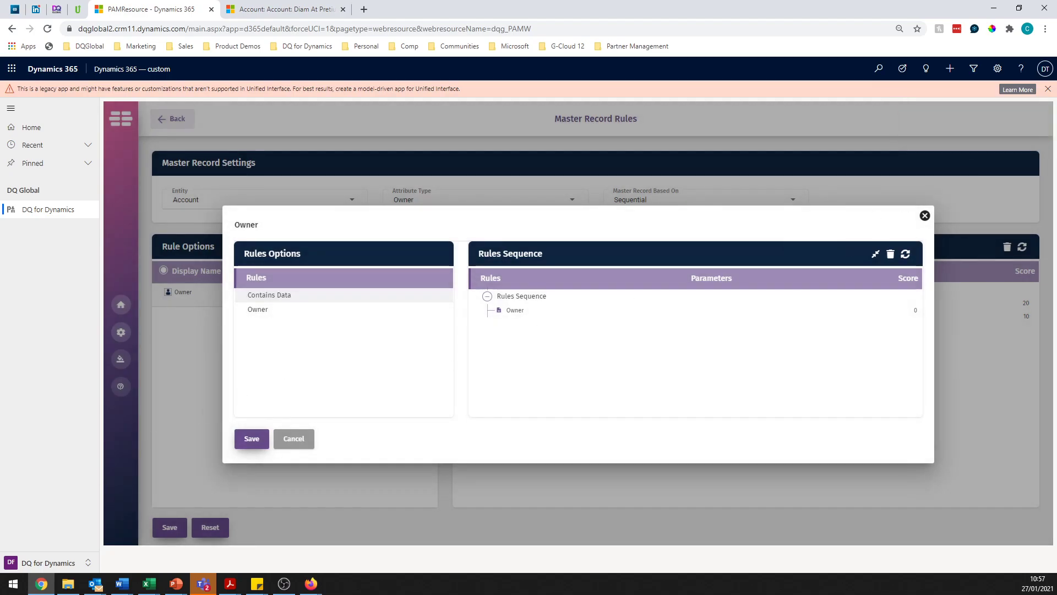